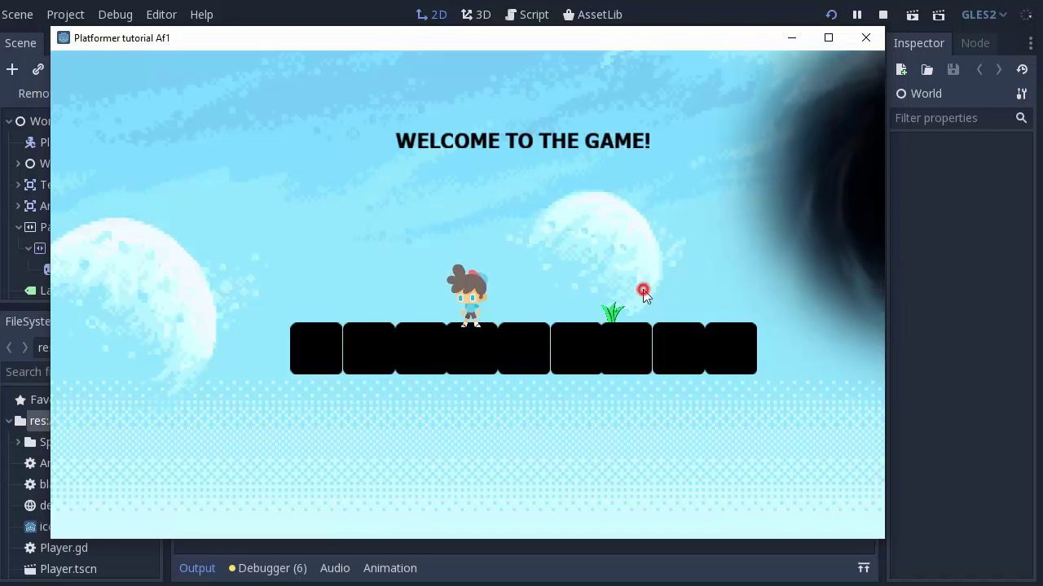
# - Walk the character left and right in the running game, ending facing right
pyautogui.press('Left')
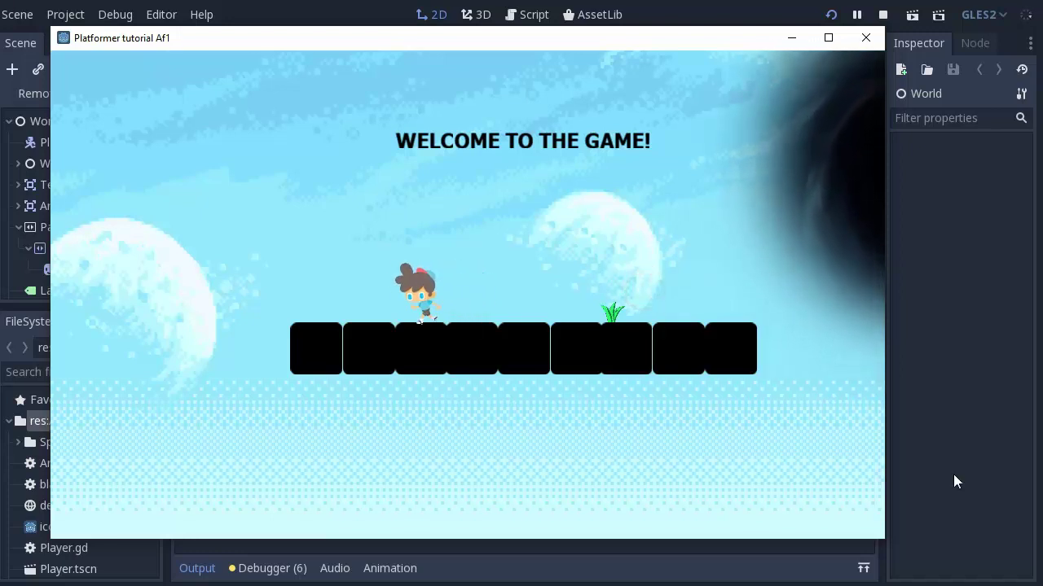
pyautogui.press('Right')
pyautogui.press('Left')
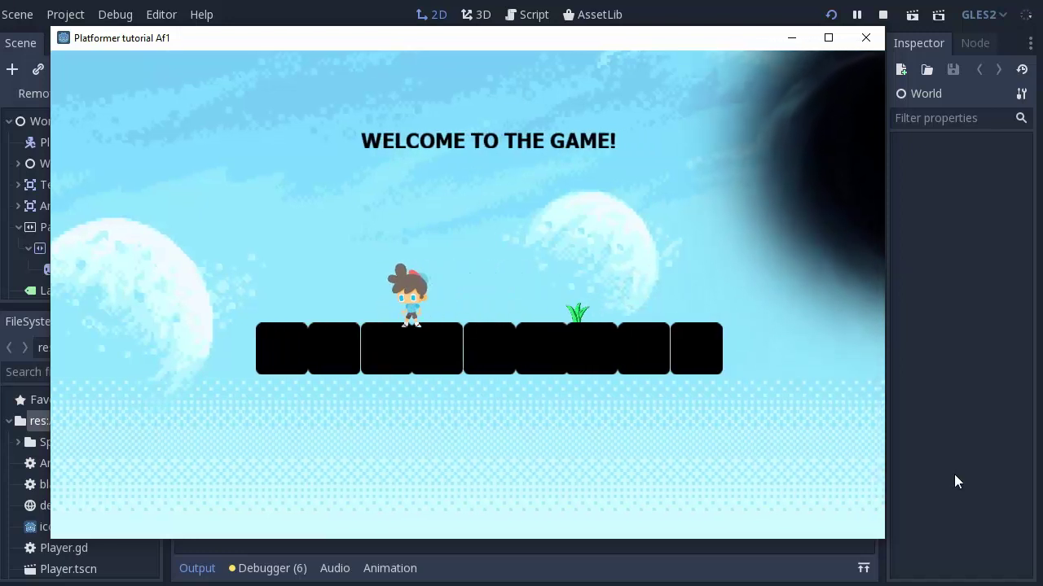
pyautogui.press('Left')
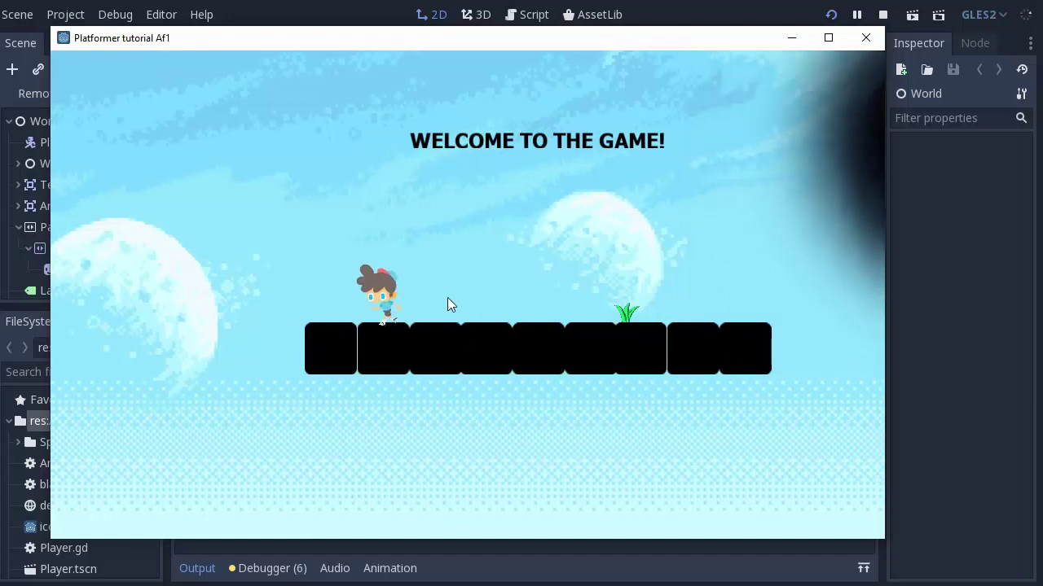
pyautogui.press('Right')
pyautogui.press('Left')
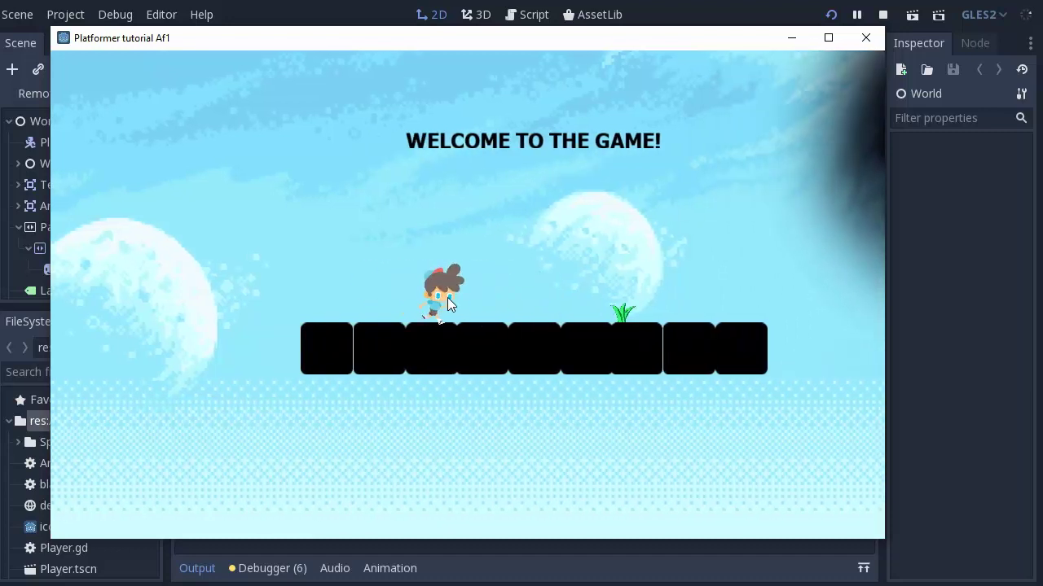
pyautogui.press('Right')
# - Close the game and open the Player scene, checking its existing CPUParticles2D node
pyautogui.click(866, 43)
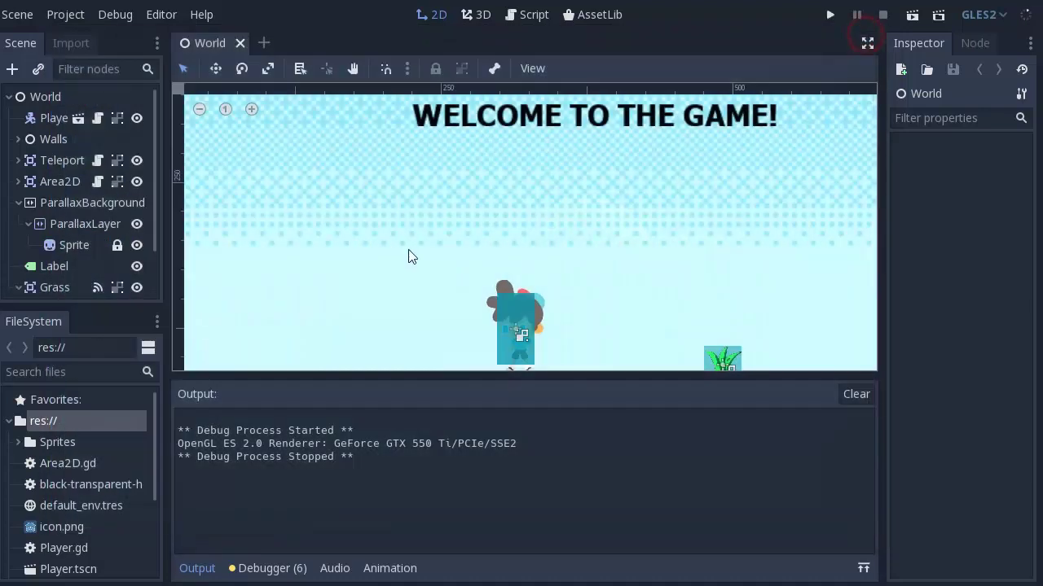
pyautogui.click(77, 118)
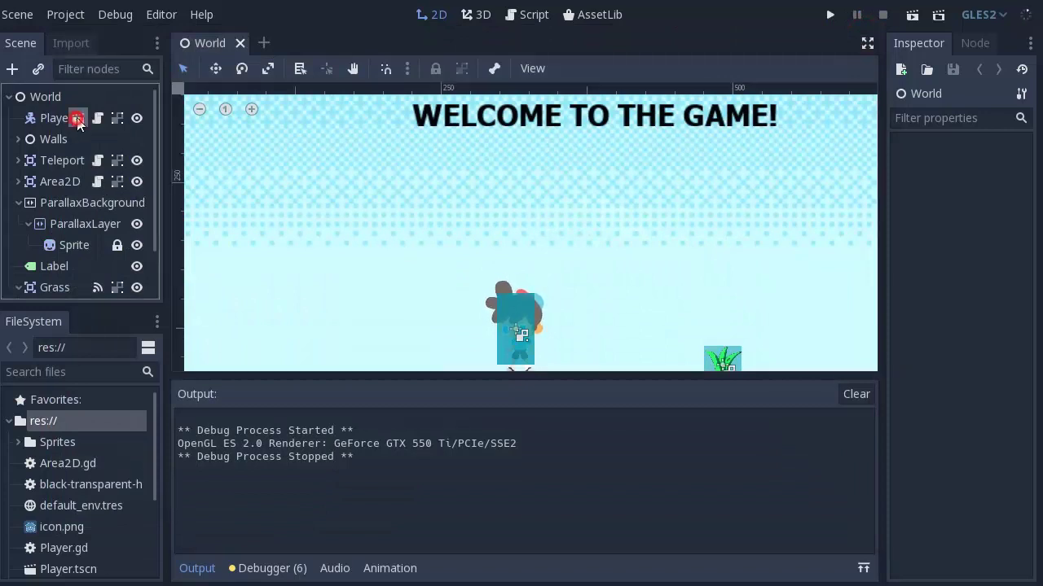
pyautogui.click(86, 224)
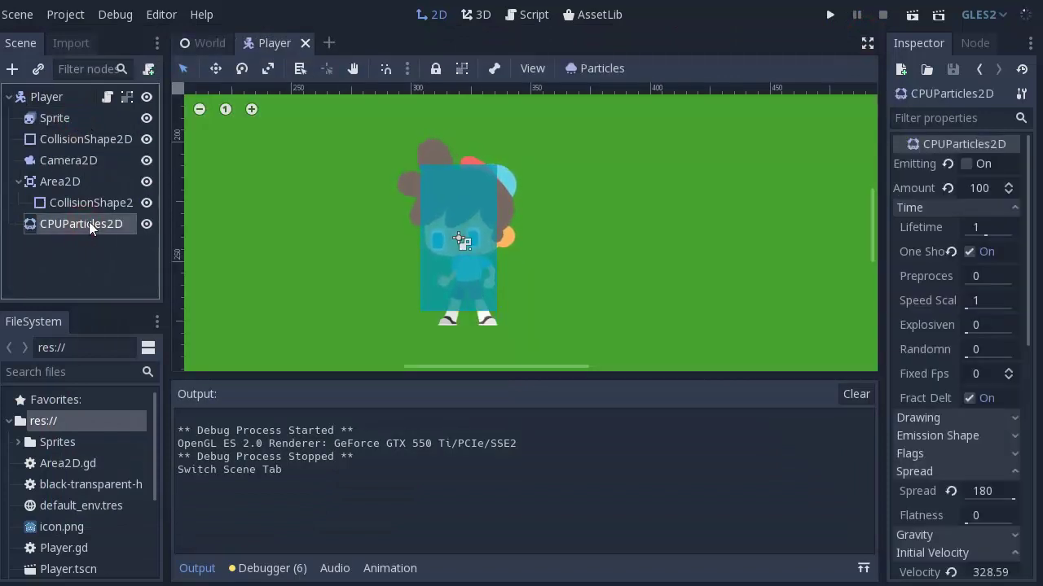
# - Add a new CPUParticles2D child under Player and rename it ParticlesMove
pyautogui.click(43, 99)
pyautogui.click(12, 71)
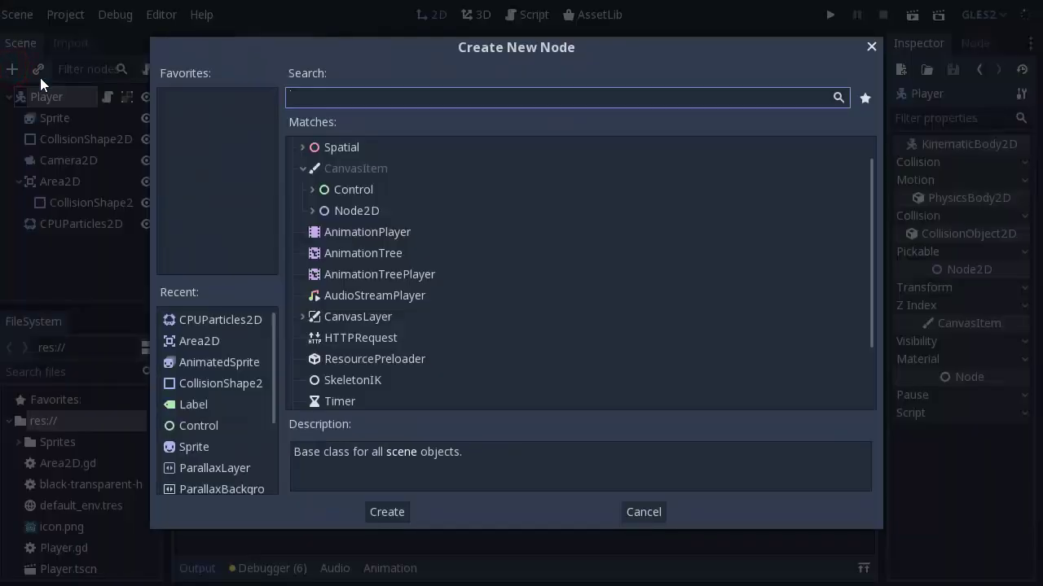
pyautogui.write('cpu')
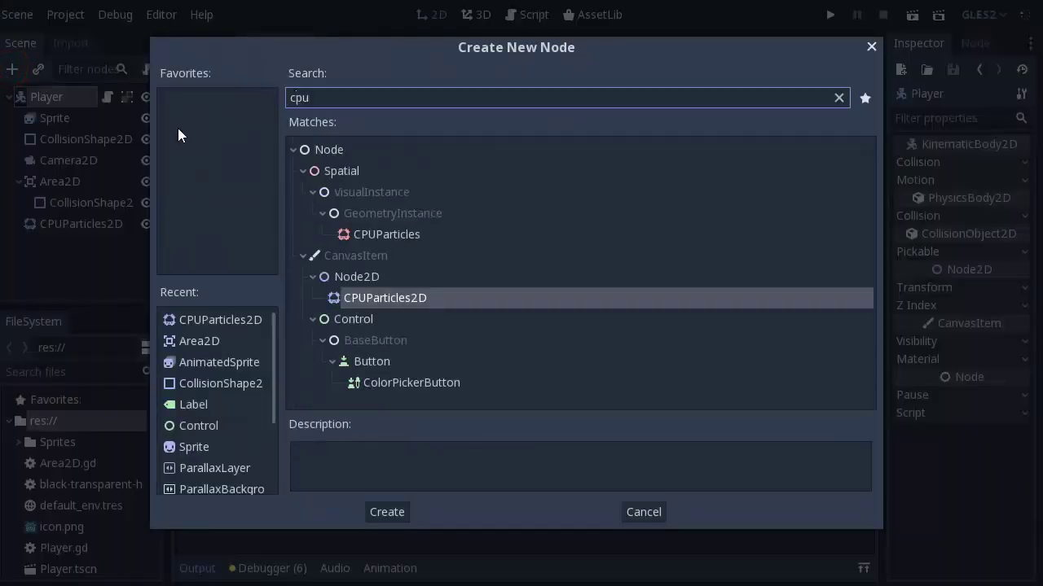
pyautogui.doubleClick(405, 294)
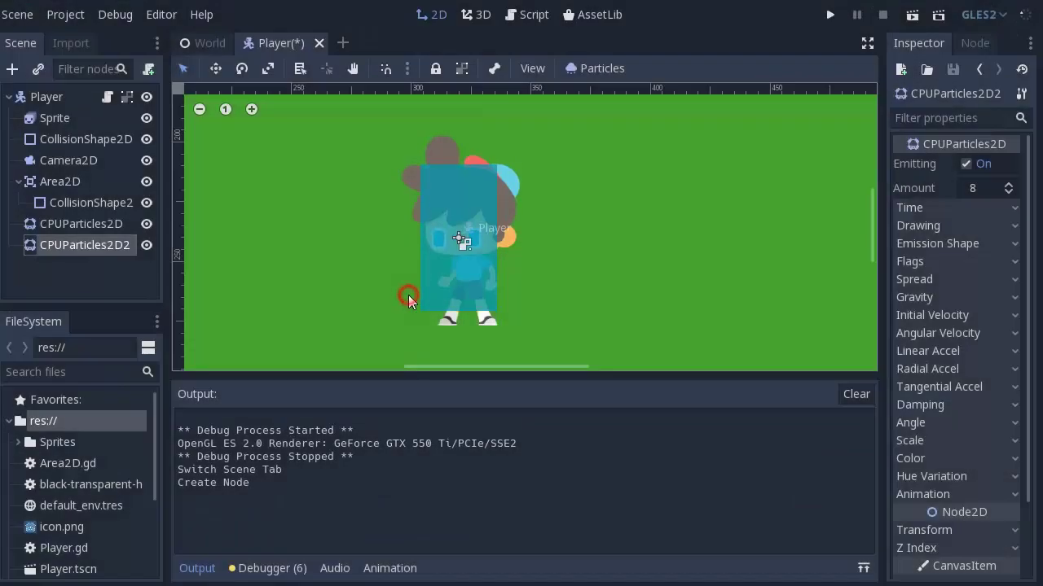
pyautogui.doubleClick(95, 247)
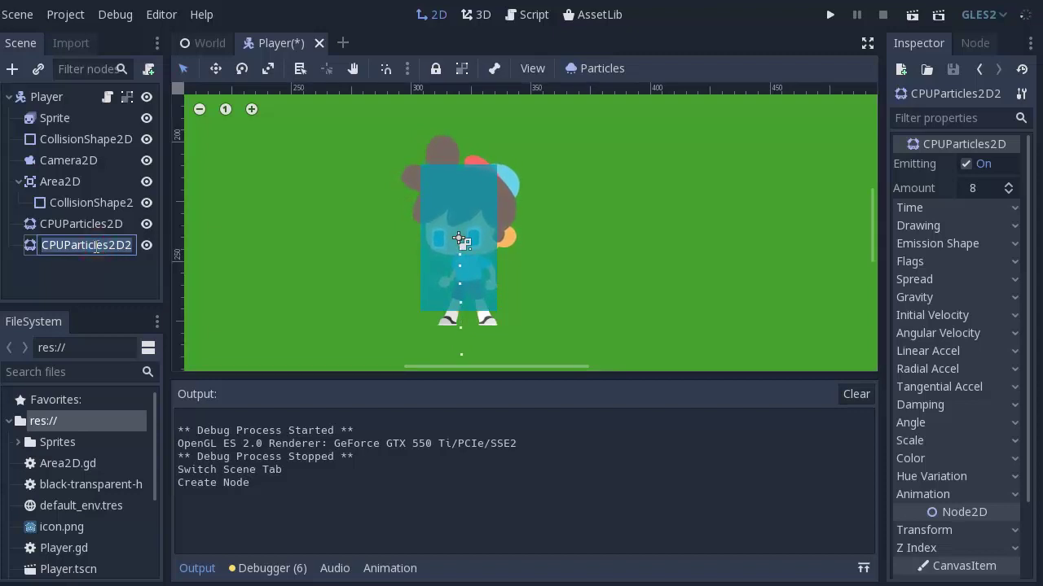
pyautogui.write('Pae')
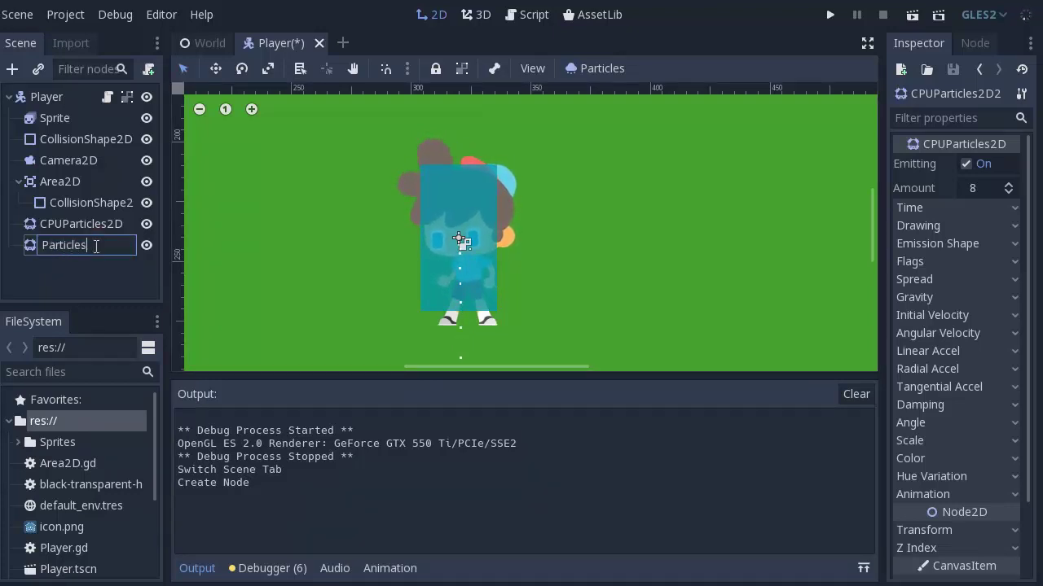
pyautogui.write('ove')
pyautogui.press('Return')
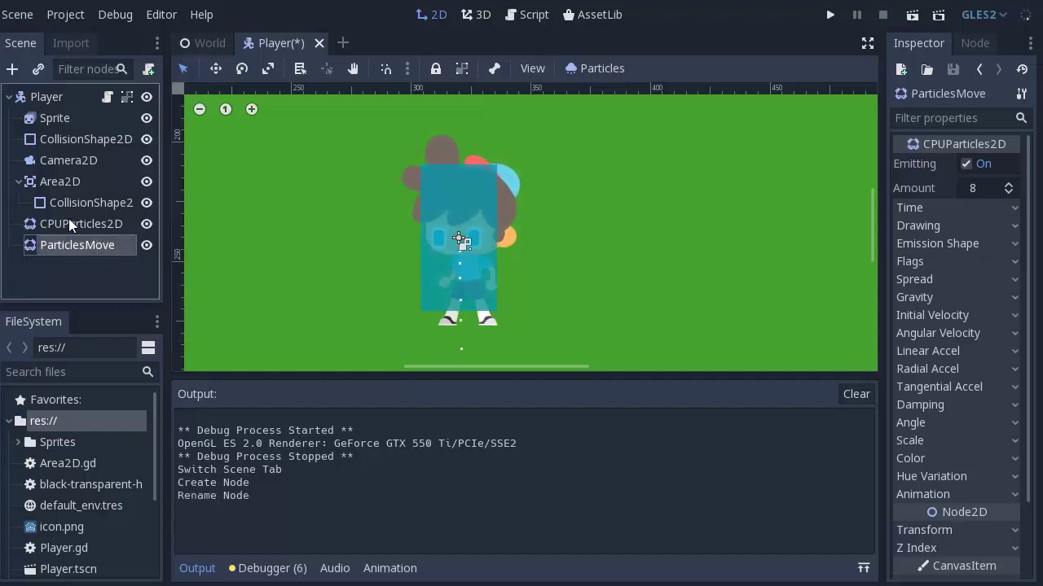
# - Lower the ParticlesMove emitter to Transform position y 35.24, at the character's feet
pyautogui.scroll(3, 507, 343)
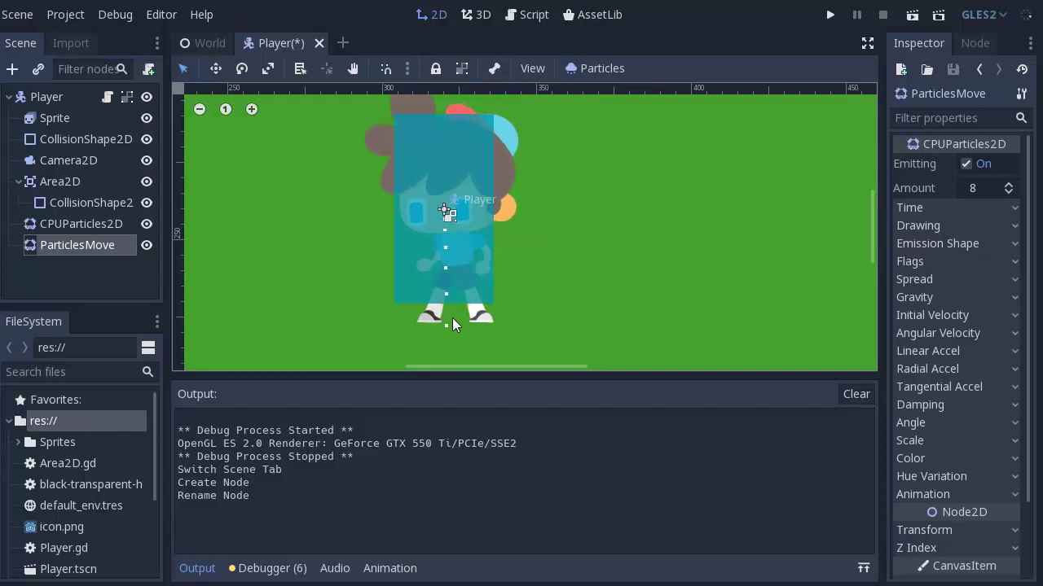
pyautogui.scroll(-3, 954, 486)
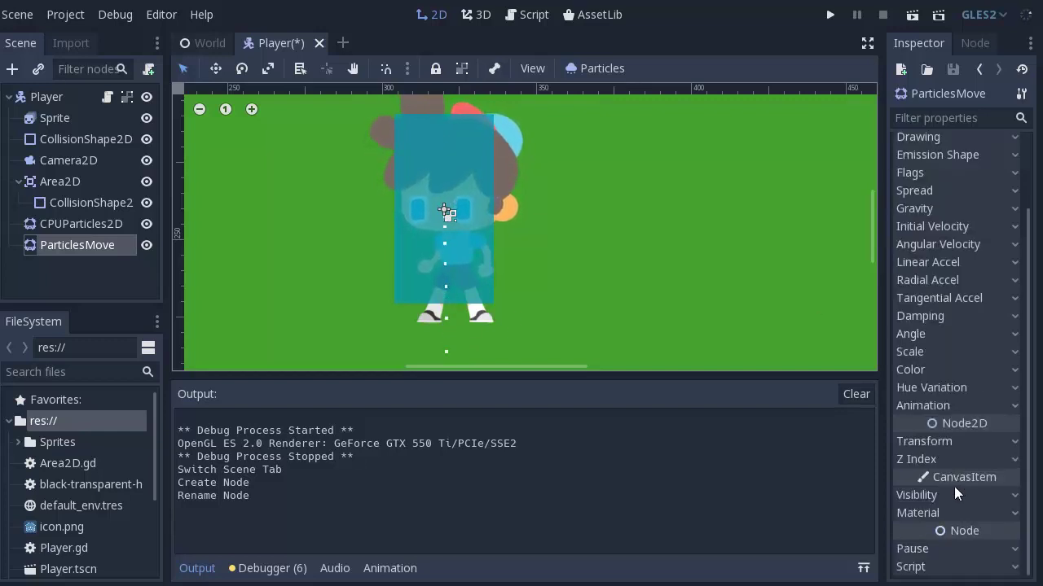
pyautogui.click(950, 444)
pyautogui.moveTo(970, 486); pyautogui.dragTo(990, 485)
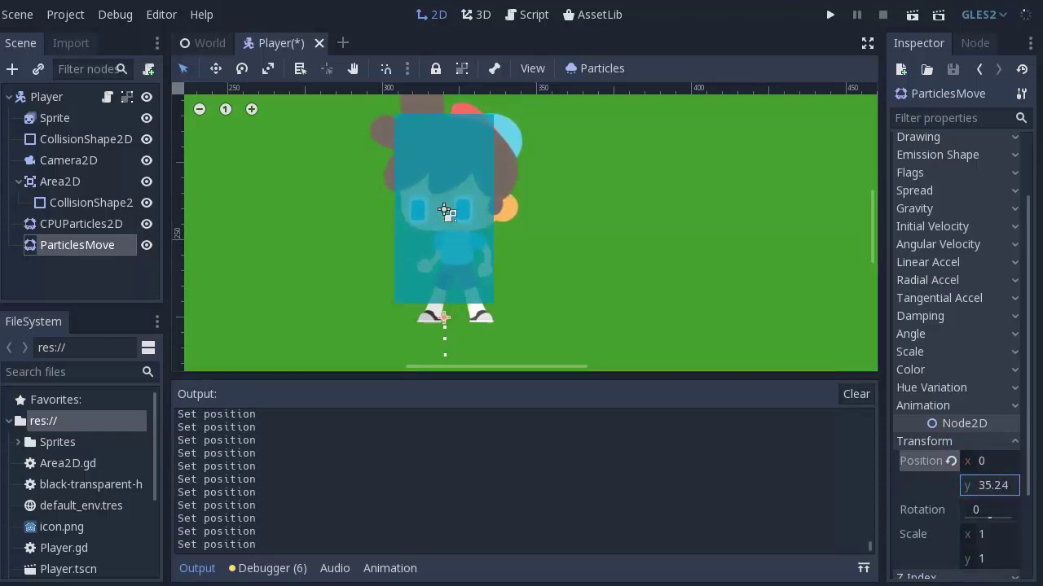
pyautogui.scroll(2, 920, 341)
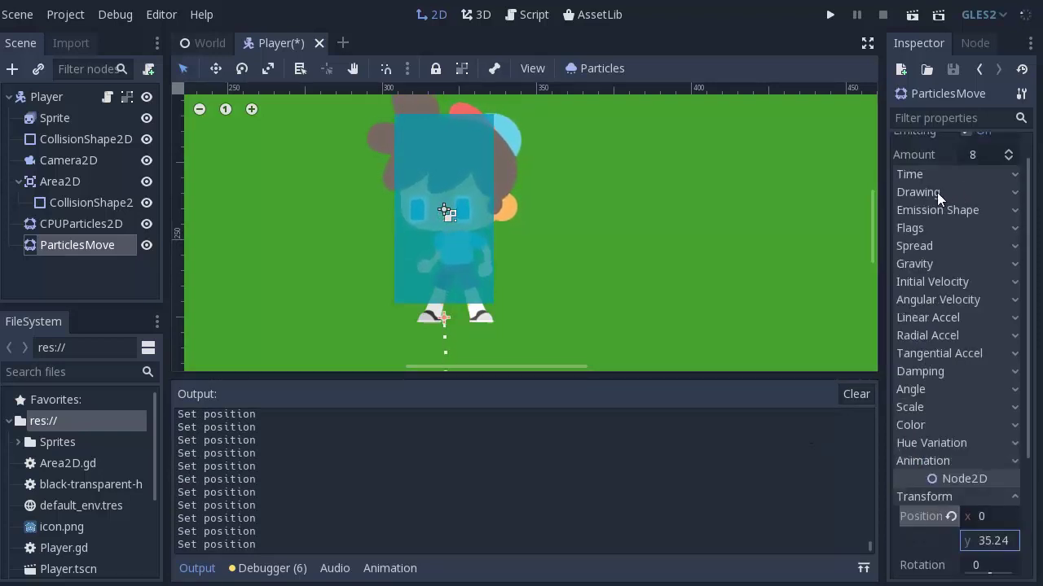
# - Set the ParticlesMove gravity y value to 0
pyautogui.click(923, 264)
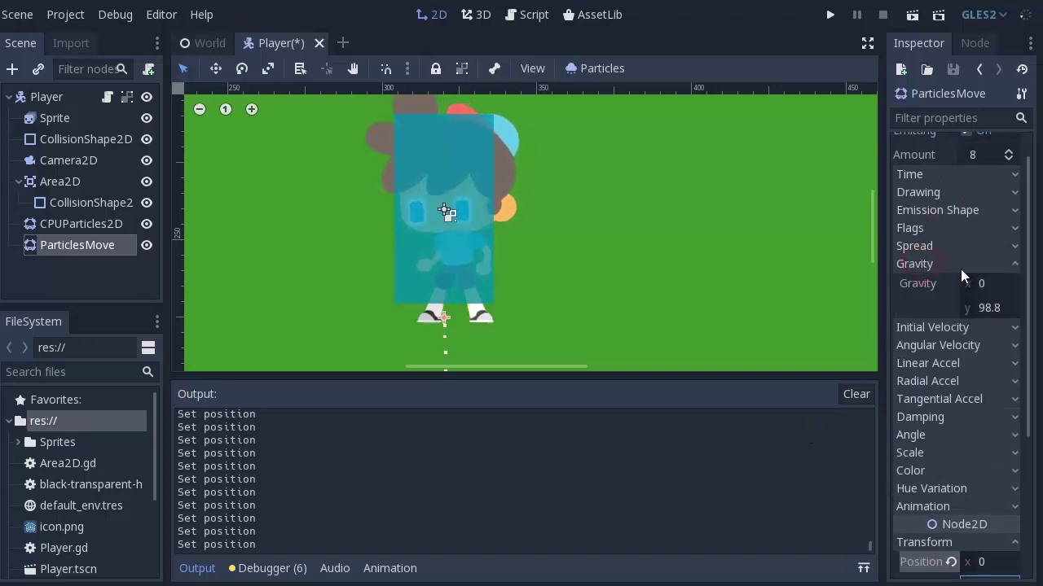
pyautogui.click(1004, 308)
pyautogui.write('0')
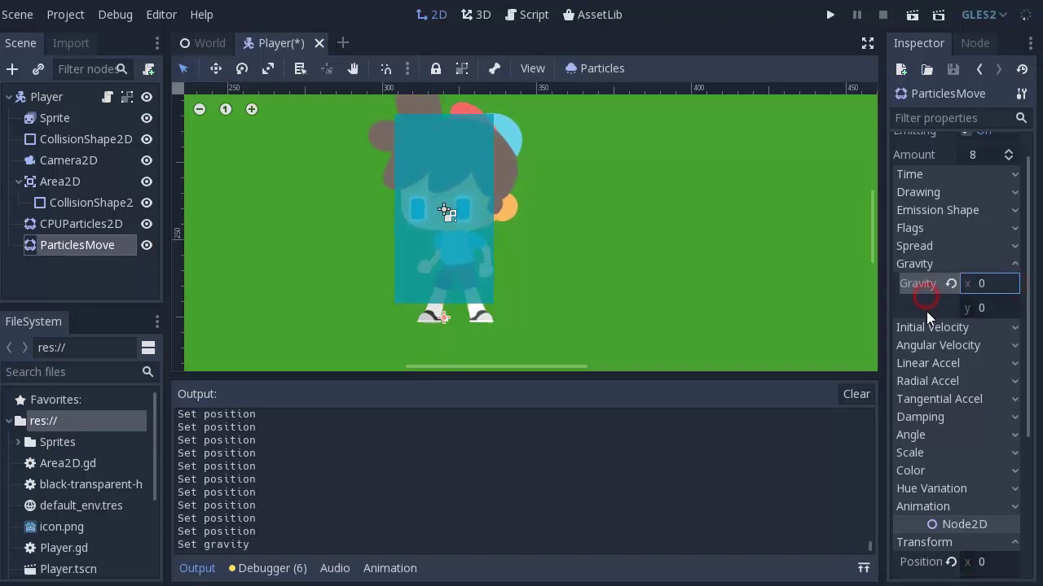
pyautogui.click(931, 265)
# - Set the particles' initial velocity to 2
pyautogui.click(939, 300)
pyautogui.click(947, 283)
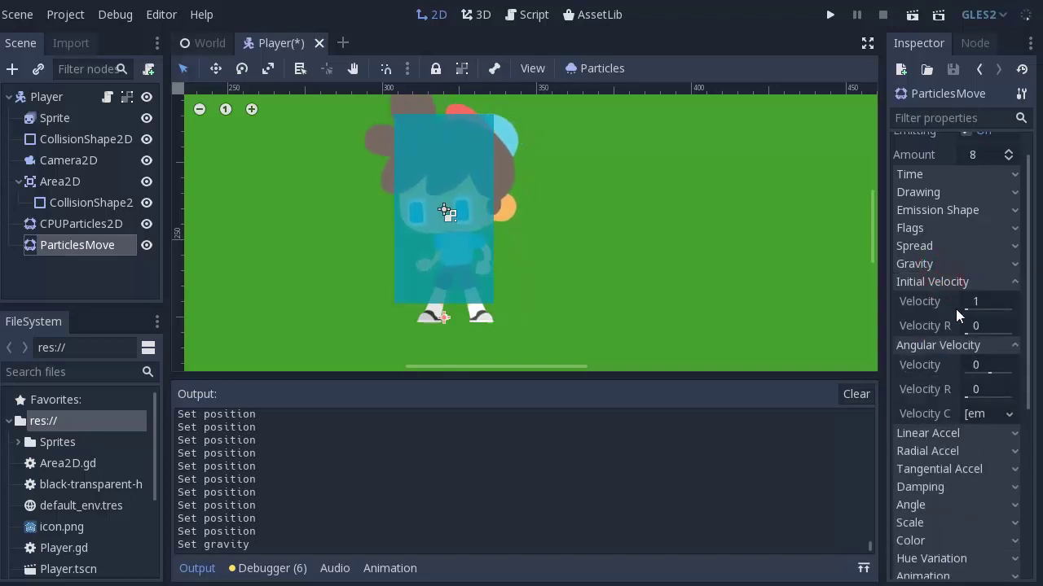
pyautogui.moveTo(971, 307); pyautogui.dragTo(976, 310)
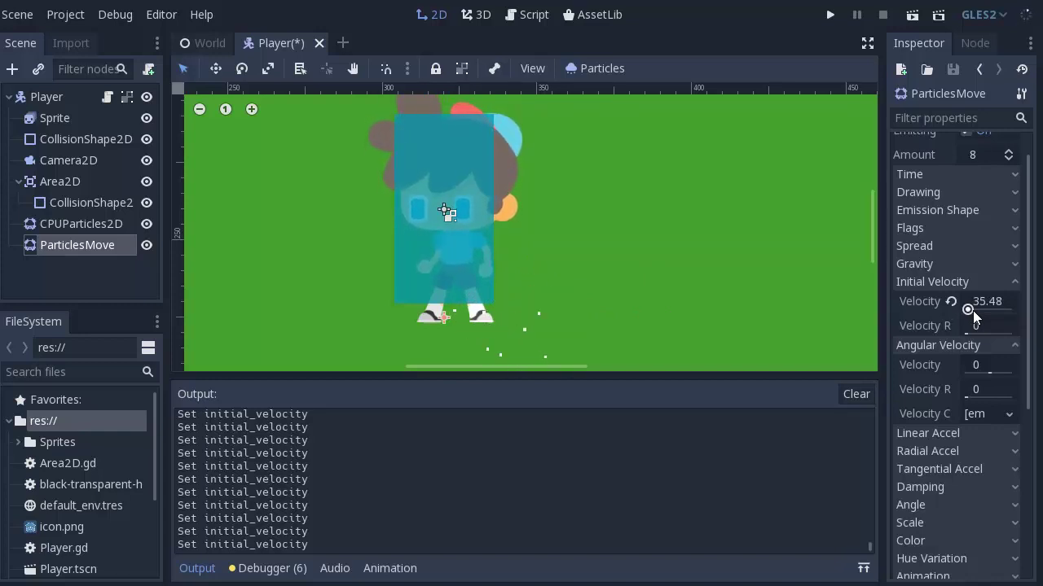
pyautogui.click(980, 294)
pyautogui.write('2')
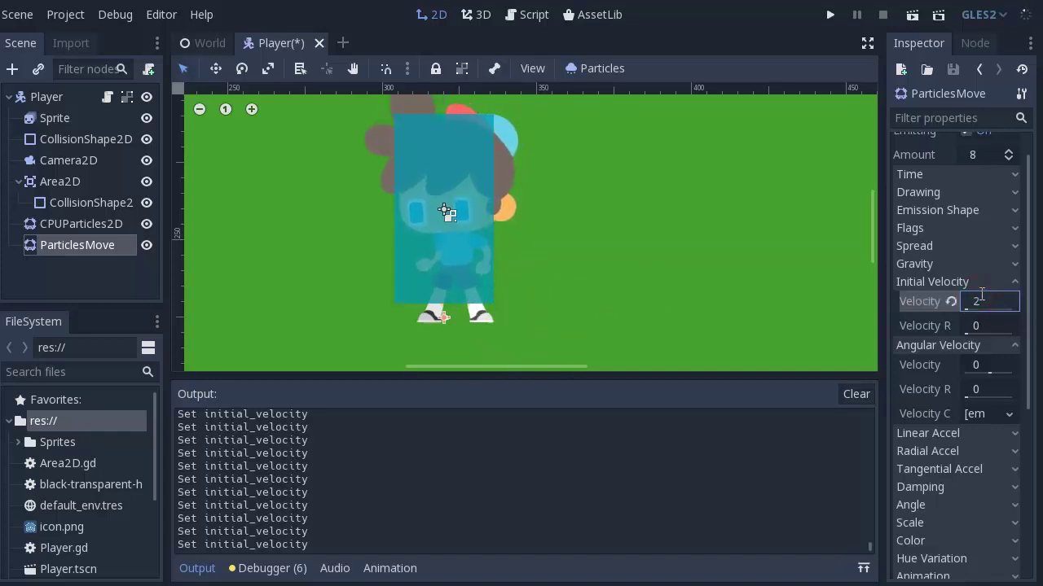
pyautogui.press('Return')
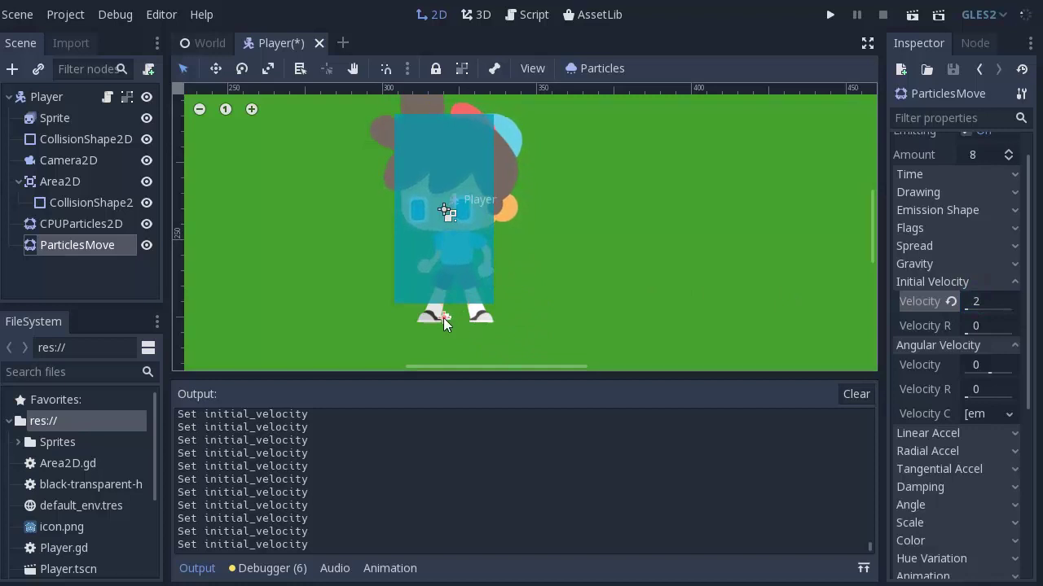
pyautogui.scroll(2, 456, 317)
pyautogui.scroll(-5, 926, 512)
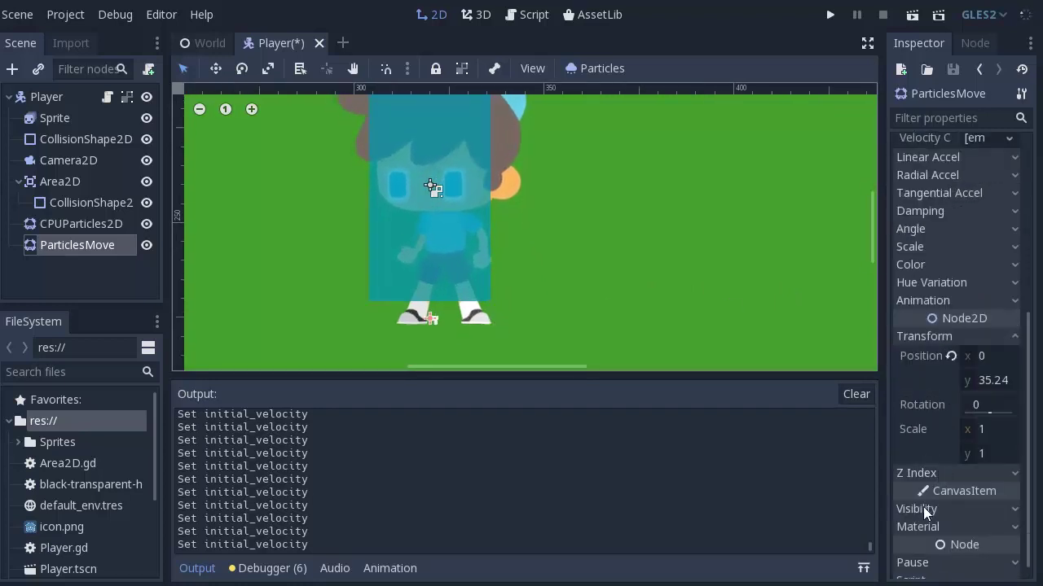
# - Shift the ParticlesMove emitter right to position x 6.86
pyautogui.click(932, 509)
pyautogui.click(936, 509)
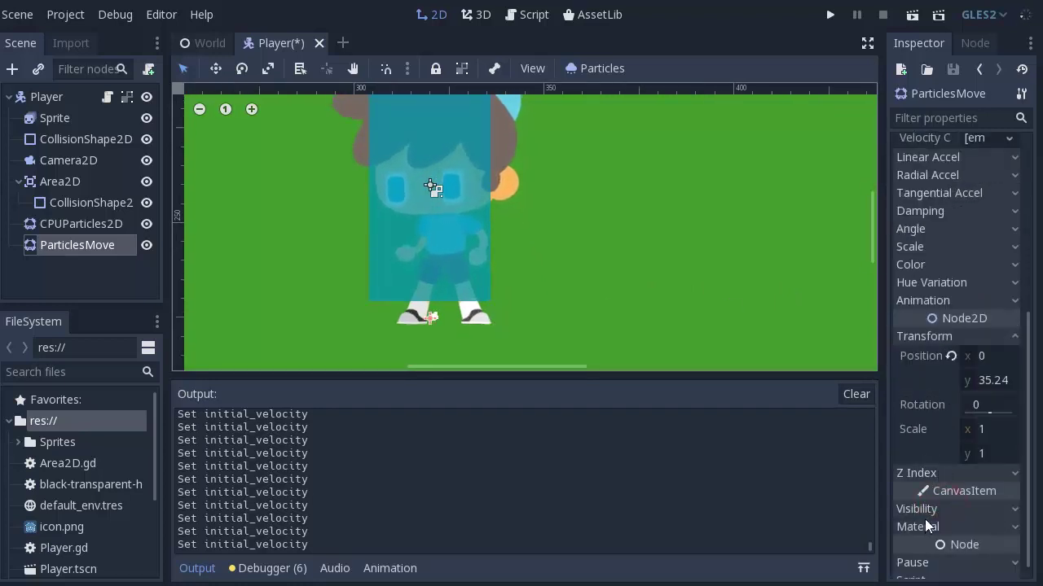
pyautogui.moveTo(974, 364); pyautogui.dragTo(988, 356)
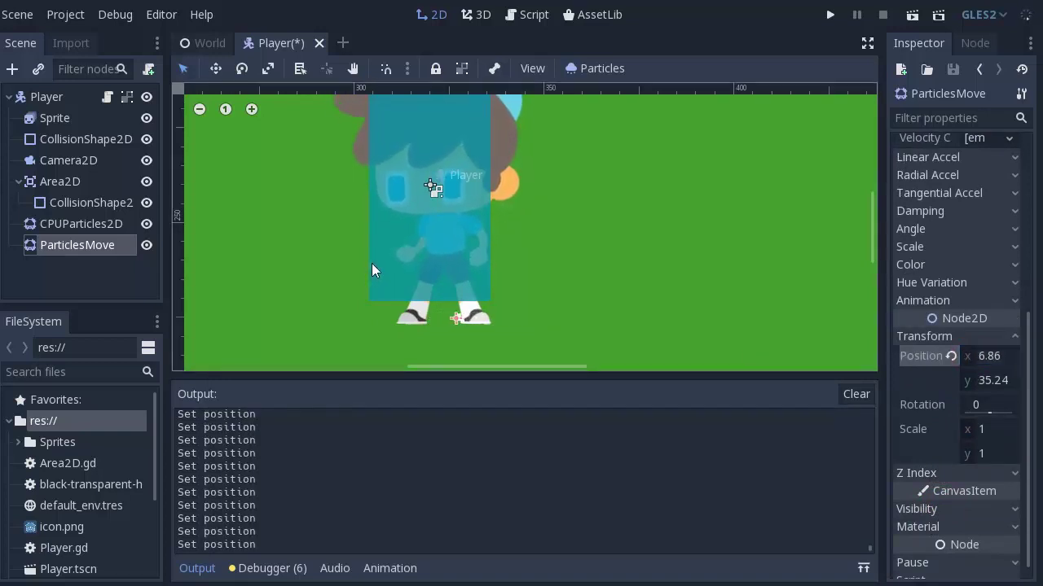
# - Raise the initial velocity to 36.48 so the dust spreads out
pyautogui.scroll(-1, 383, 256)
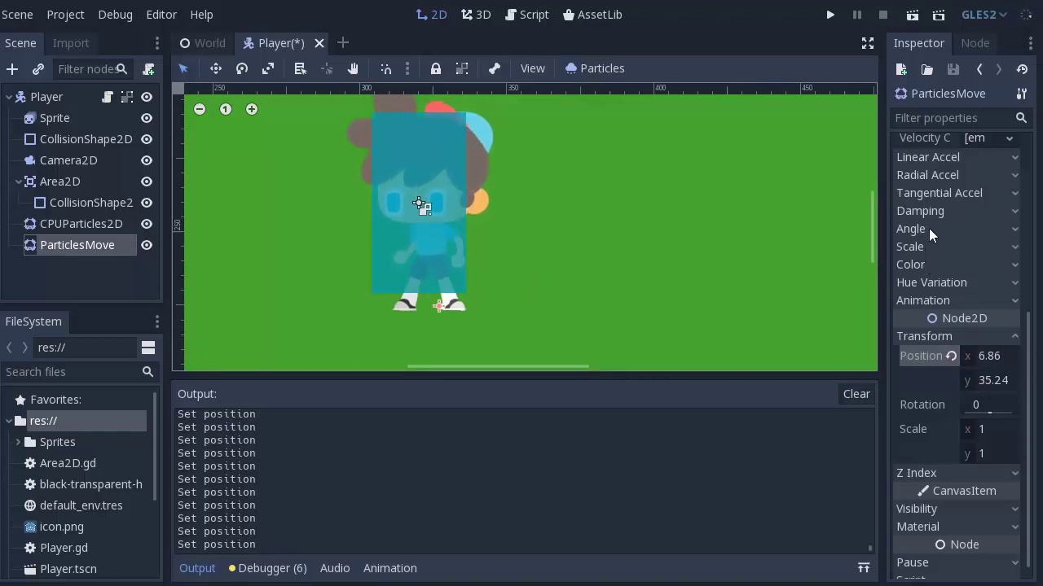
pyautogui.scroll(1, 928, 228)
pyautogui.scroll(1, 931, 234)
pyautogui.scroll(1, 933, 241)
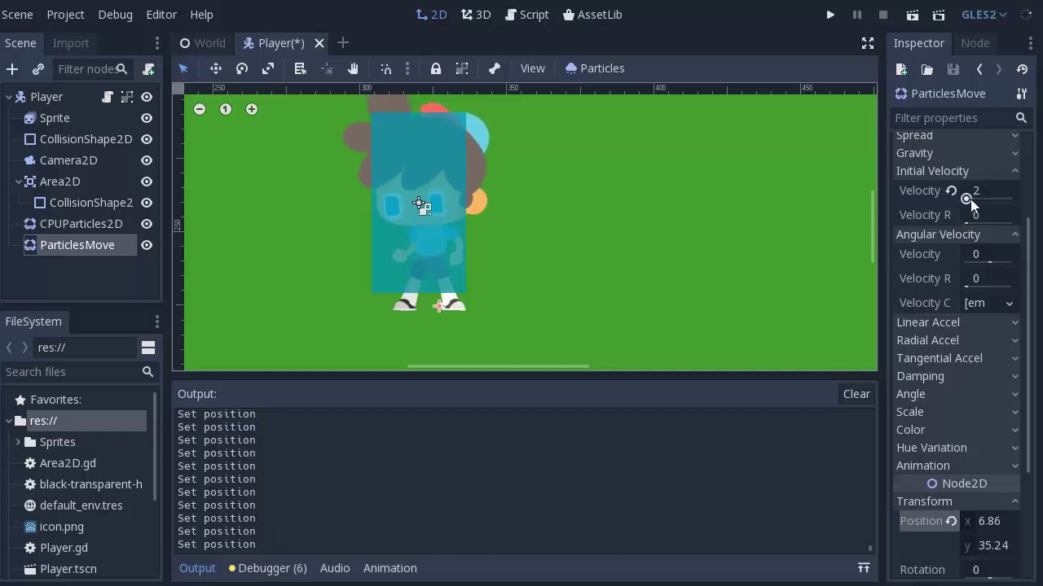
pyautogui.moveTo(970, 199); pyautogui.dragTo(971, 198)
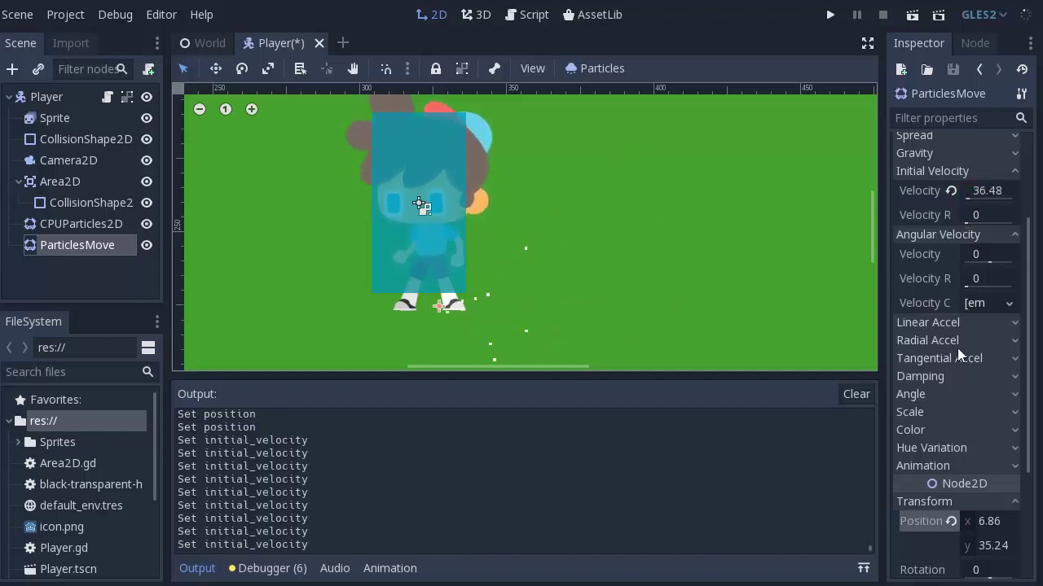
pyautogui.scroll(3, 926, 324)
# - Set the ParticlesMove gravity y to 10
pyautogui.click(923, 208)
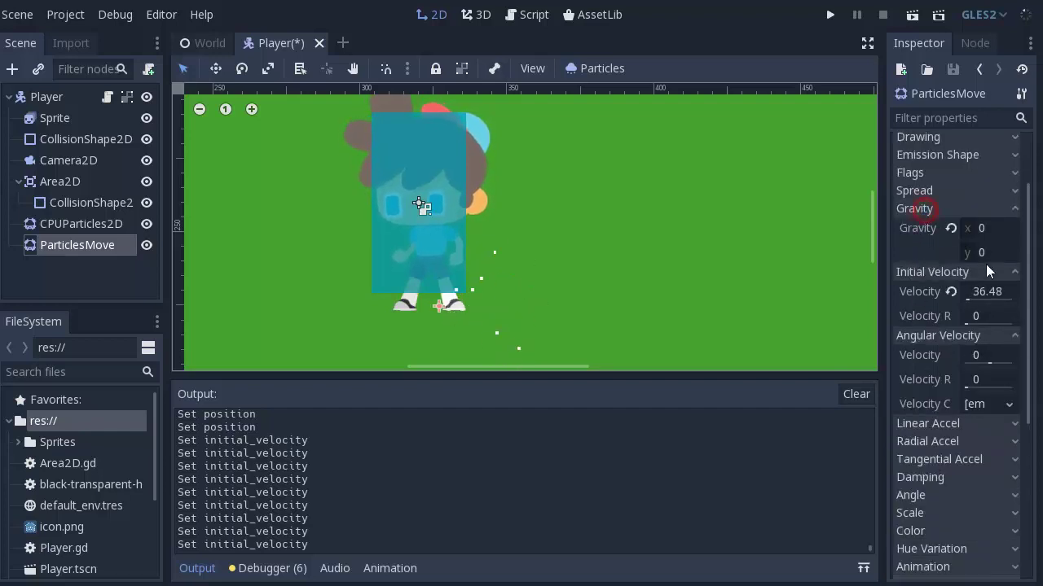
pyautogui.click(966, 252)
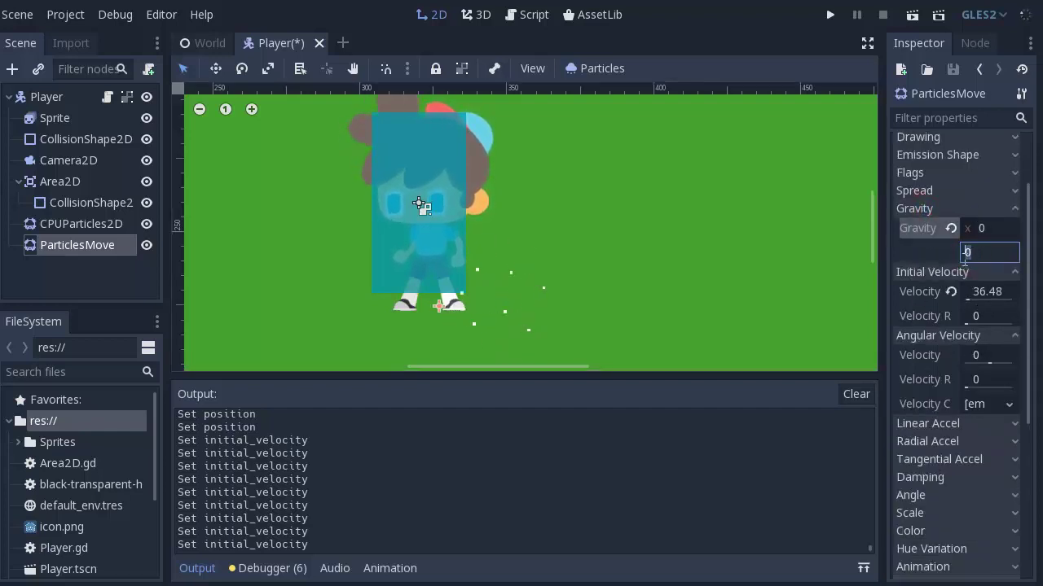
pyautogui.write('10')
pyautogui.press('Return')
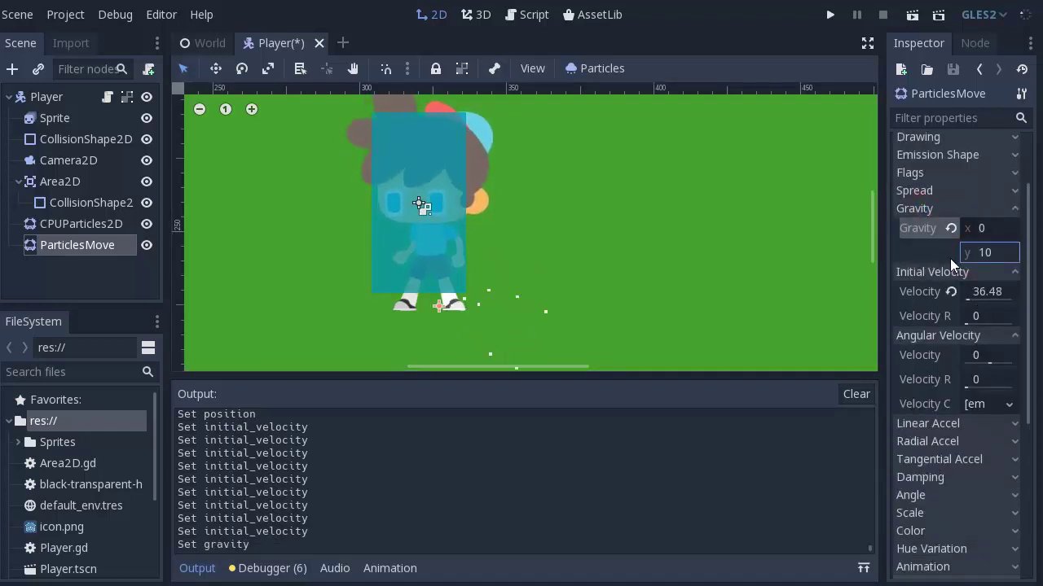
# - Toggle ParticlesMove's Emitting off and back on, then open Player.gd
pyautogui.click(716, 328)
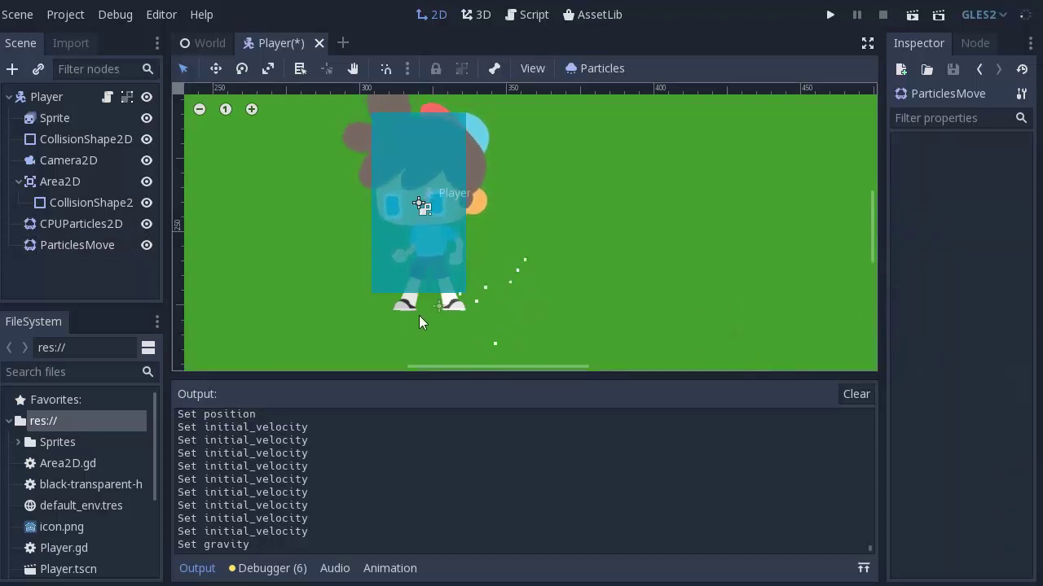
pyautogui.click(421, 204)
pyautogui.click(77, 247)
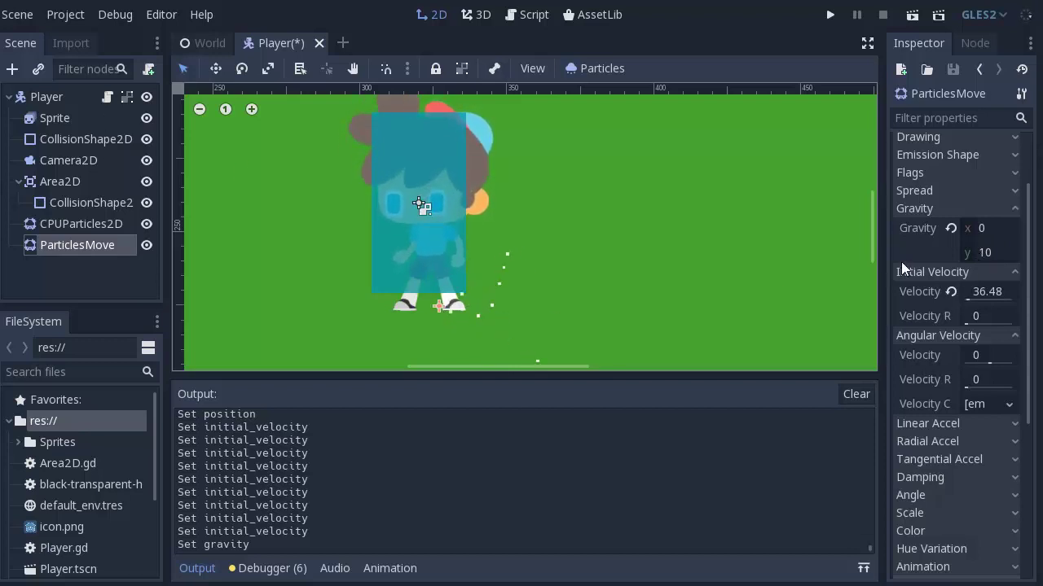
pyautogui.scroll(3, 904, 262)
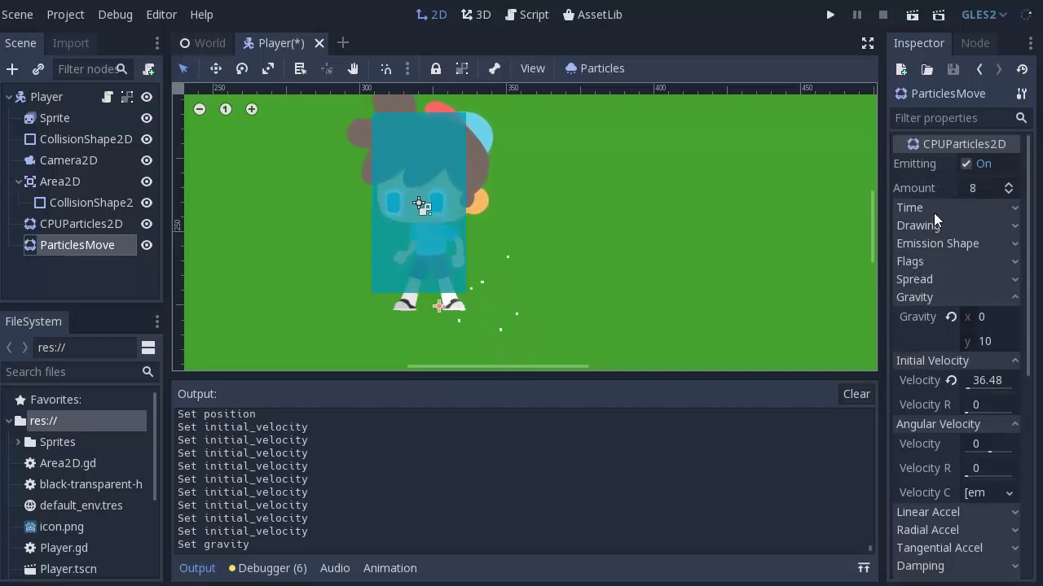
pyautogui.click(968, 165)
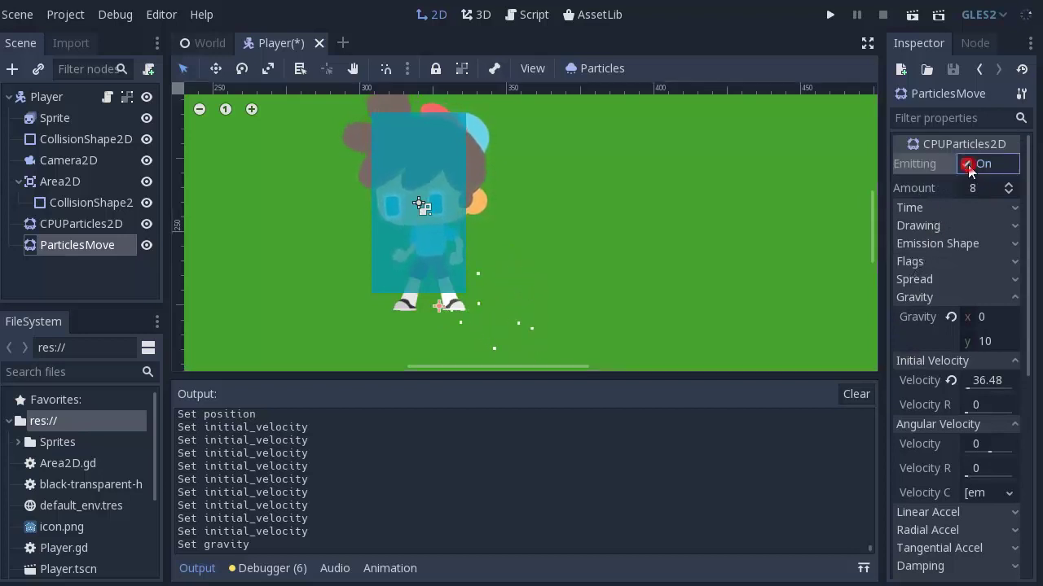
pyautogui.click(975, 168)
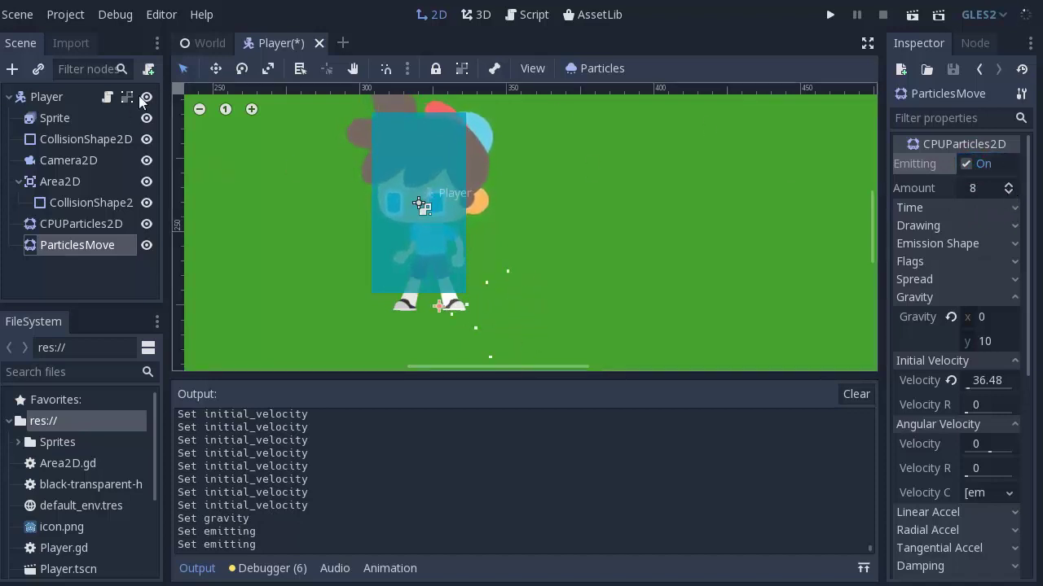
pyautogui.click(106, 97)
pyautogui.scroll(-4, 542, 232)
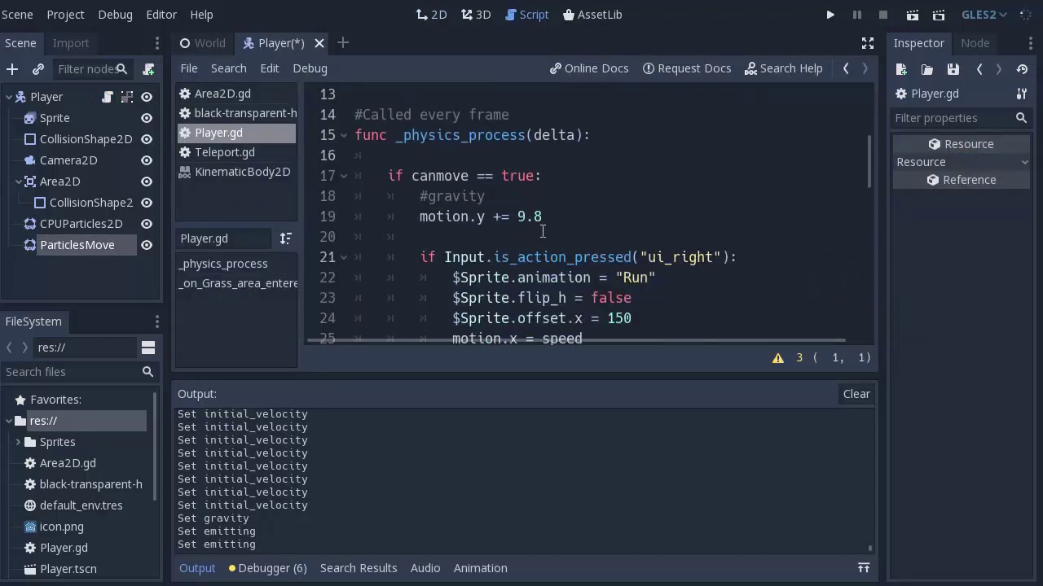
# - Below line 55, add 'if abs(motion.x)>0:' setting $ParticlesMove.emitting = true
pyautogui.scroll(-7, 543, 232)
pyautogui.moveTo(869, 244); pyautogui.dragTo(869, 318)
pyautogui.click(604, 179)
pyautogui.press('Return')
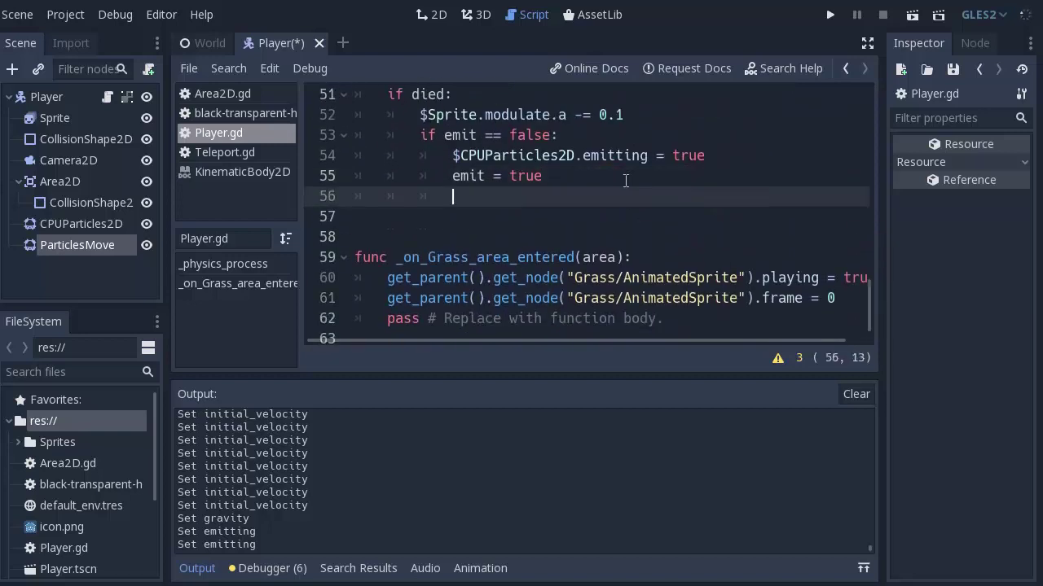
pyautogui.press('Return')
pyautogui.press('BackSpace')
pyautogui.press('BackSpace')
pyautogui.write('if abs(motion.x)>0 :')
pyautogui.press('Return')
pyautogui.write('$Sprite')
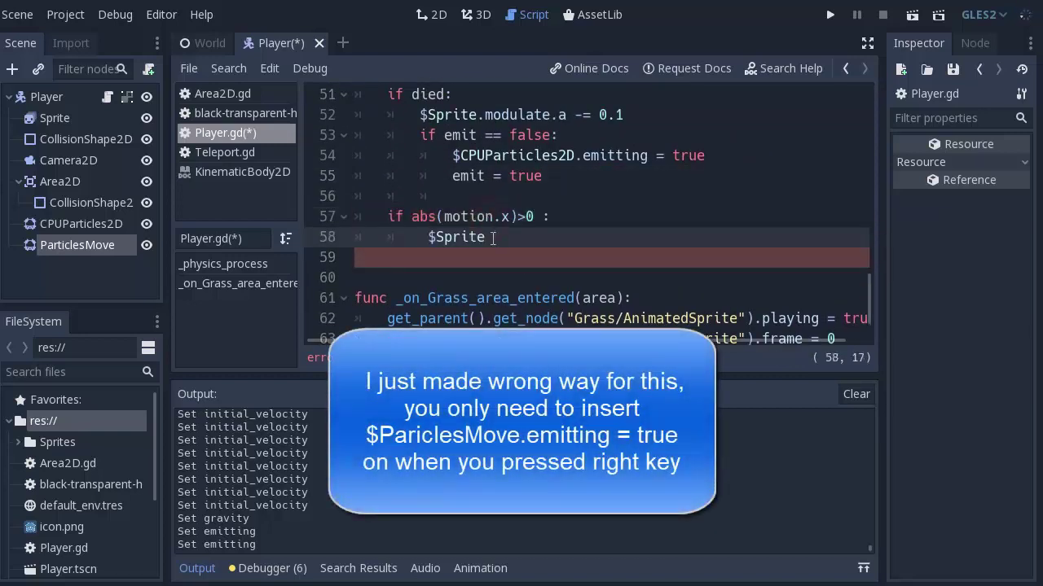
pyautogui.write('$ParticlesMove.emiti')
pyautogui.press('Return')
pyautogui.write('= true')
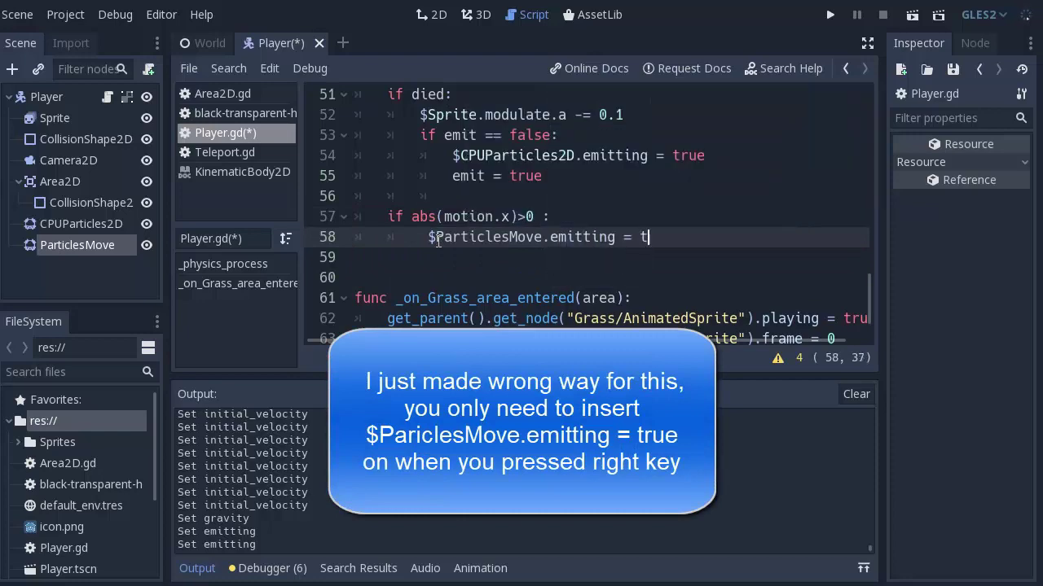
# - Add an else branch setting $ParticlesMove.emitting = false, then run the game
pyautogui.press('Return')
pyautogui.press('BackSpace')
pyautogui.write('else :')
pyautogui.press('Return')
pyautogui.moveTo(428, 237); pyautogui.dragTo(747, 239)
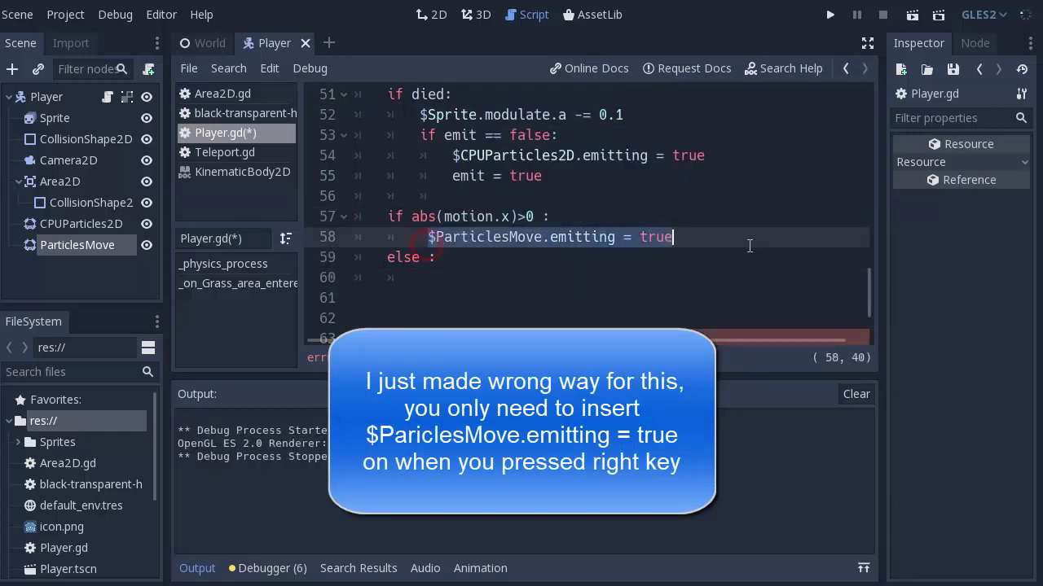
pyautogui.hotkey('ctrl', 'c')
pyautogui.click(673, 277)
pyautogui.hotkey('ctrl', 'v')
pyautogui.press('BackSpace')
pyautogui.press('BackSpace')
pyautogui.press('BackSpace')
pyautogui.write('false')
pyautogui.press('F5')
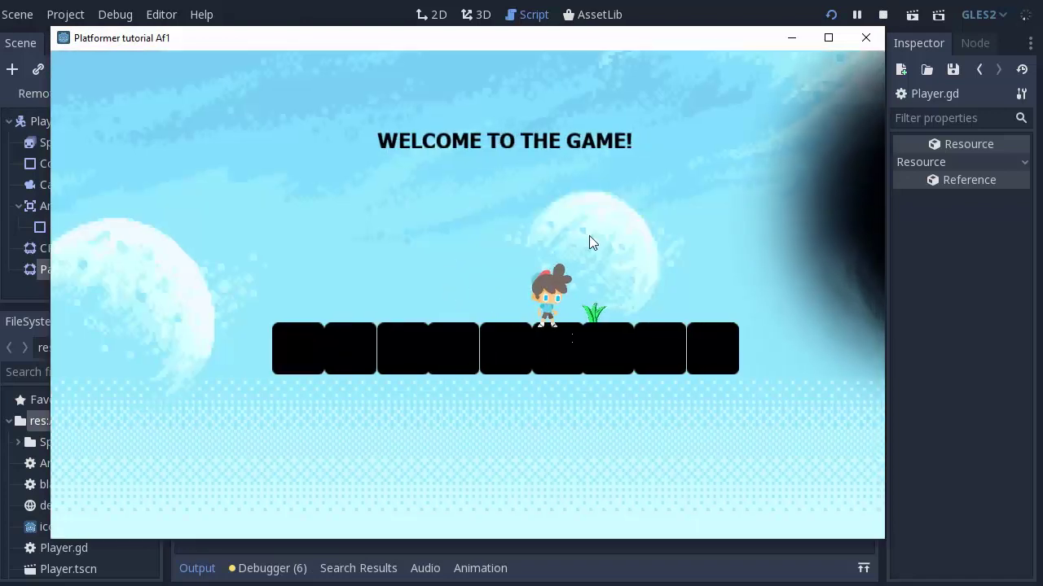
# - Walk the character left and right to check the dust trail, then close the game
pyautogui.press('Left')
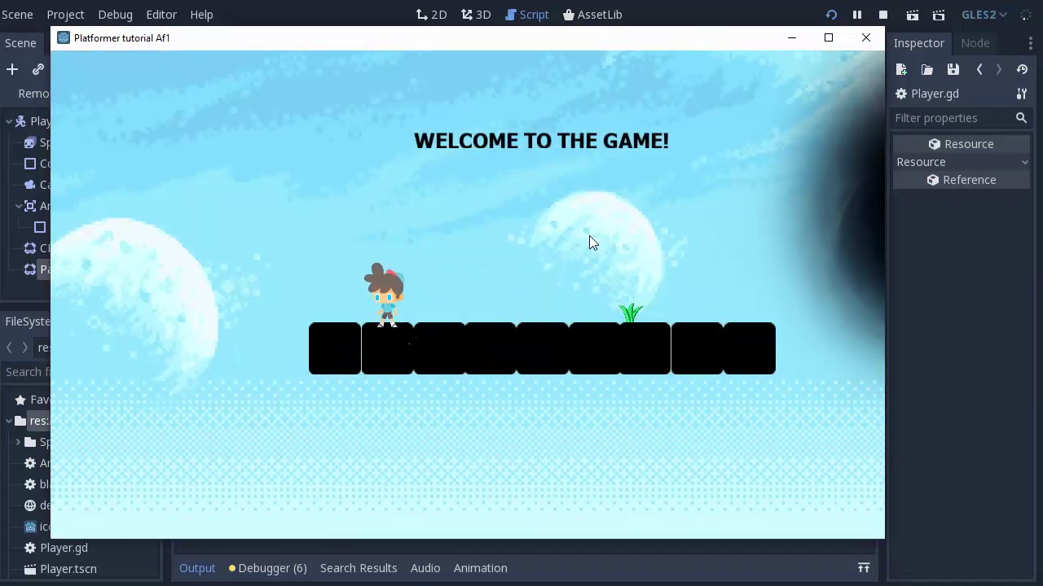
pyautogui.press('Right')
pyautogui.press('Left')
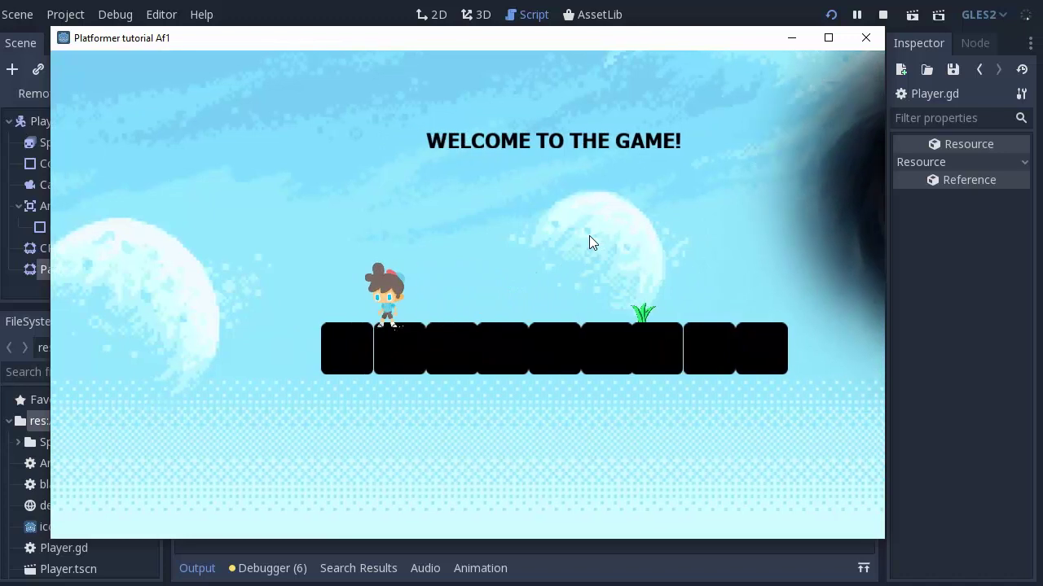
pyautogui.press('Right')
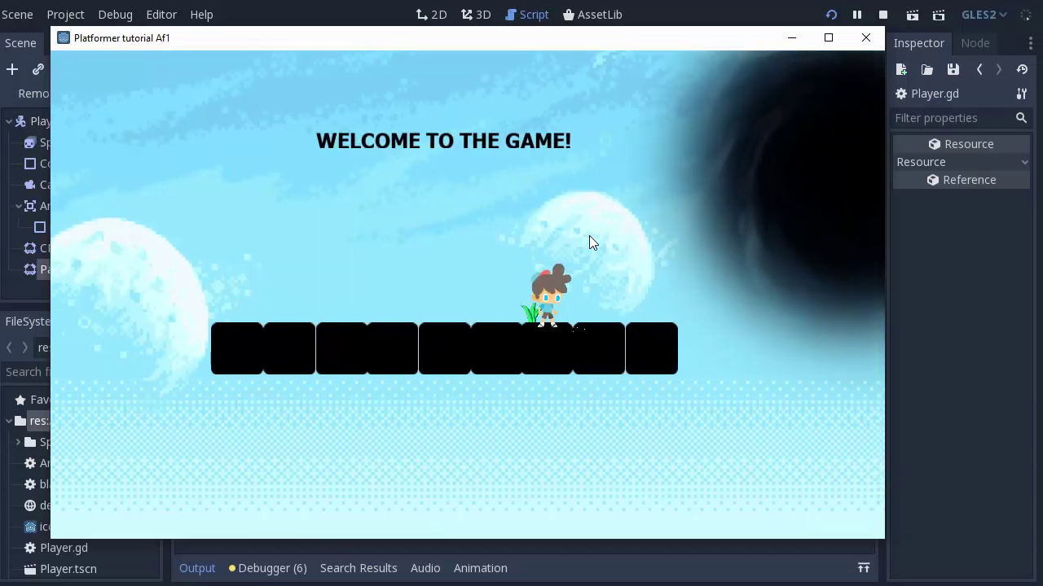
pyautogui.press('Left')
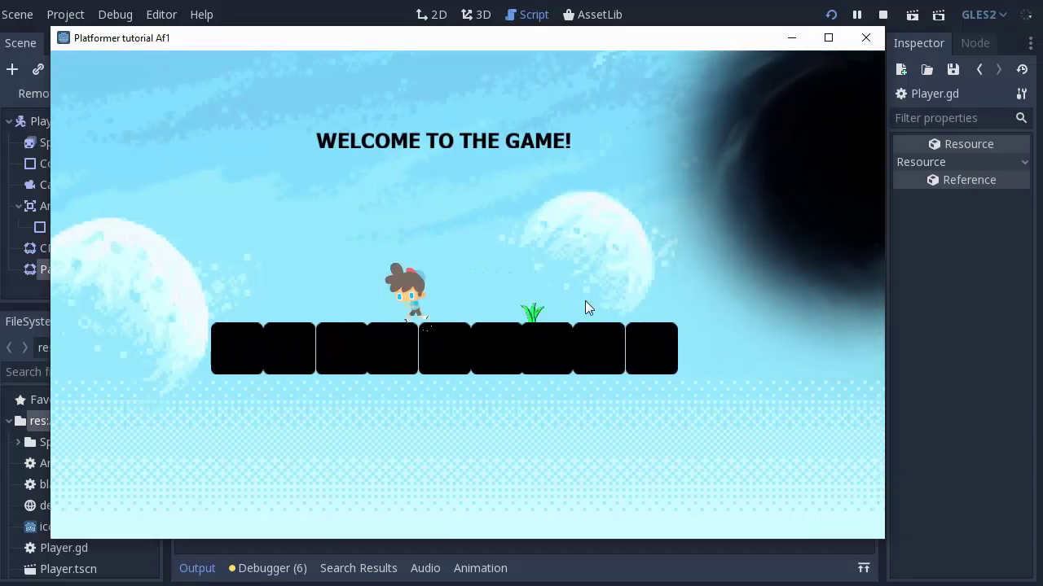
pyautogui.click(866, 38)
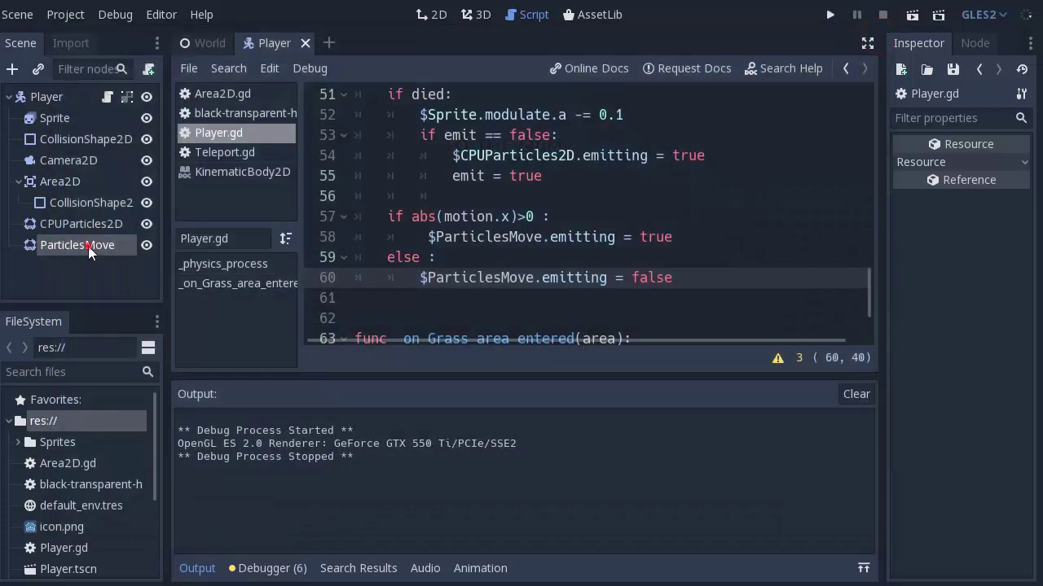
# - Set ParticlesMove's Scale Amount to 4 and save the scene
pyautogui.click(88, 246)
pyautogui.scroll(-3, 985, 439)
pyautogui.scroll(-3, 927, 410)
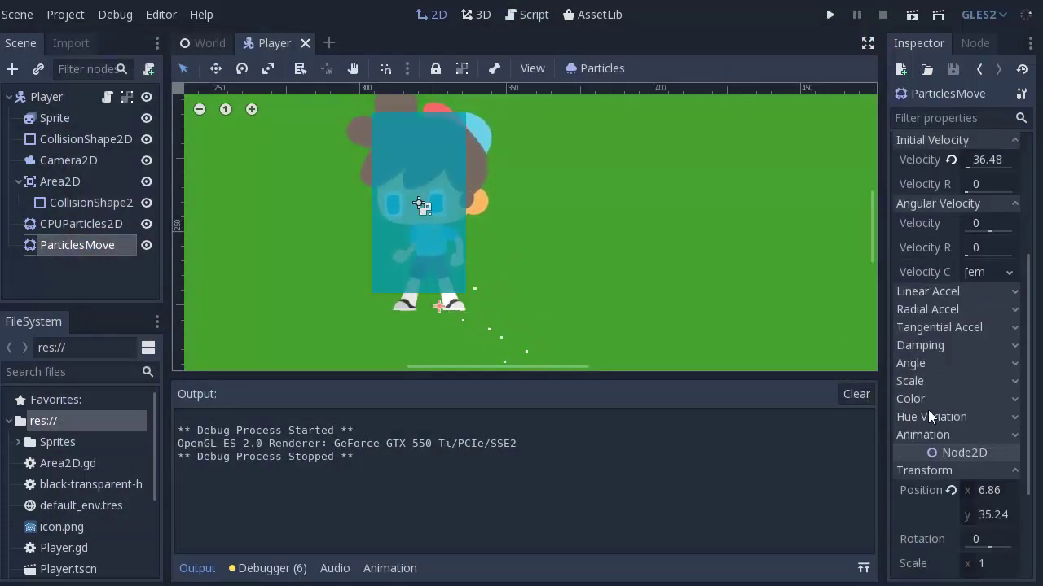
pyautogui.click(925, 381)
pyautogui.click(988, 401)
pyautogui.write('4')
pyautogui.press('Return')
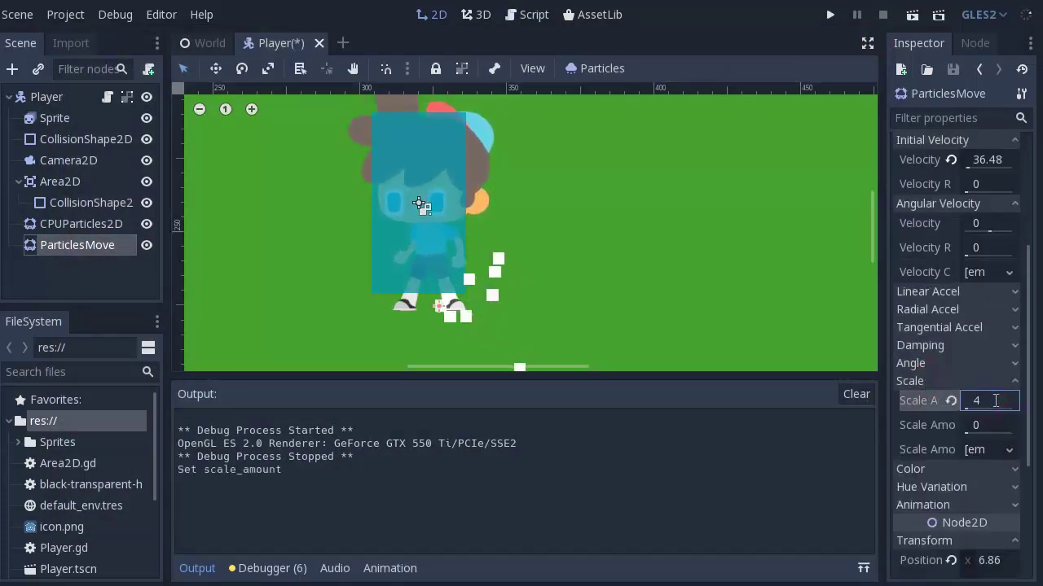
pyautogui.hotkey('ctrl', 's')
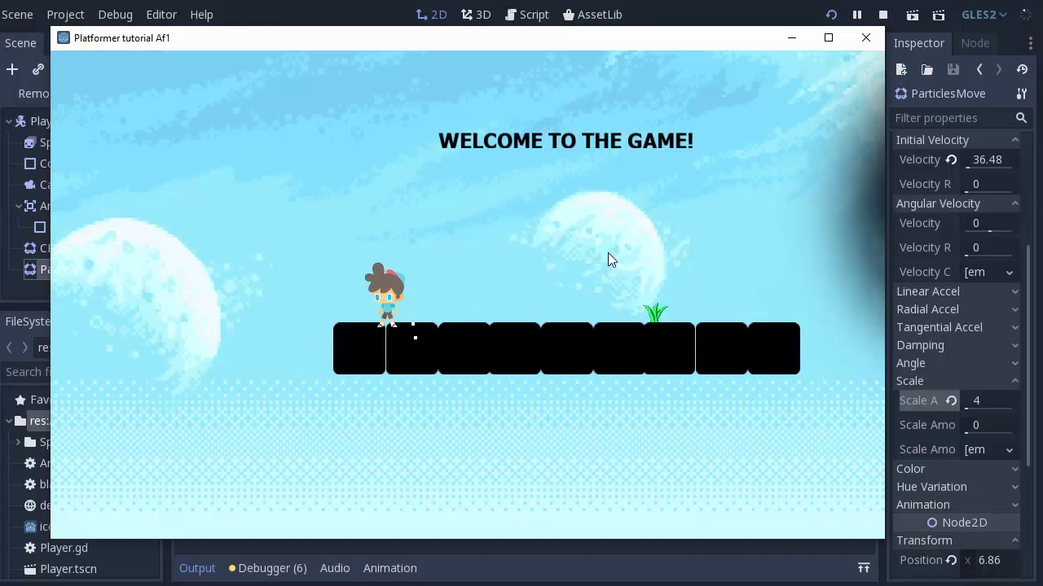
# - Walk the character right and left to view the larger particles, then close the game
pyautogui.press('Right')
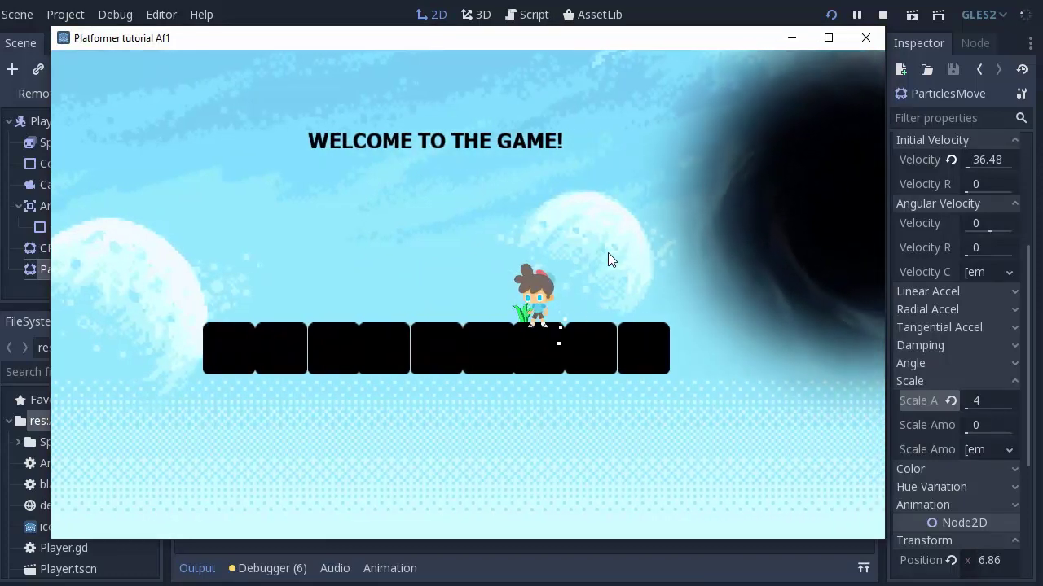
pyautogui.press('Left')
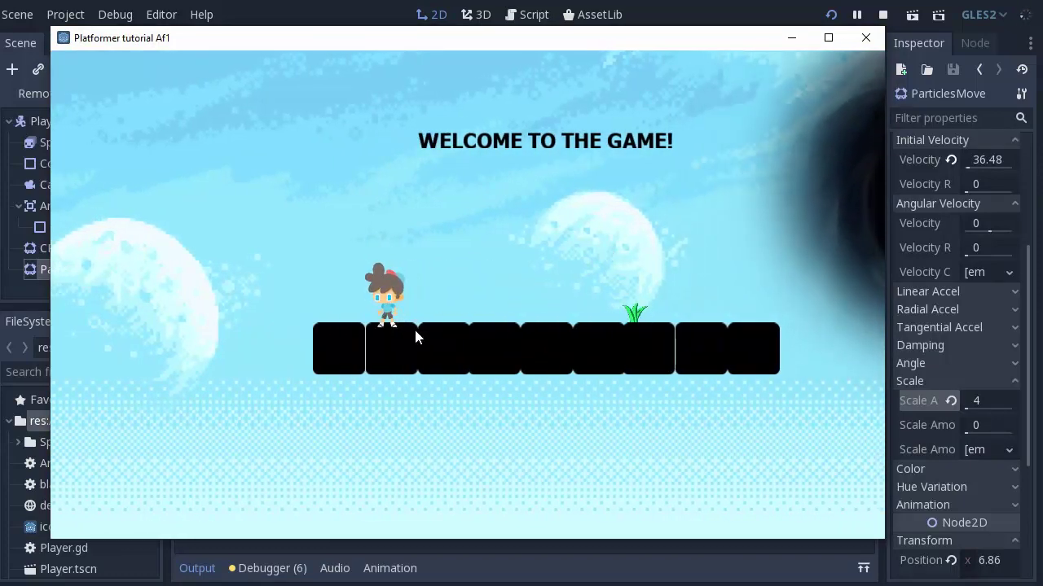
pyautogui.press('Right')
pyautogui.press('Right')
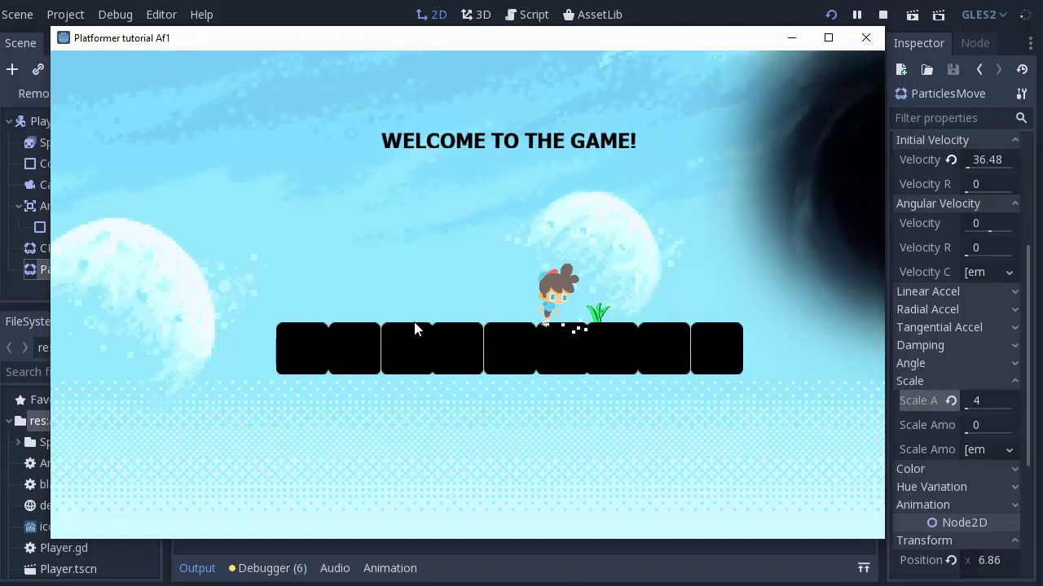
pyautogui.press('Right')
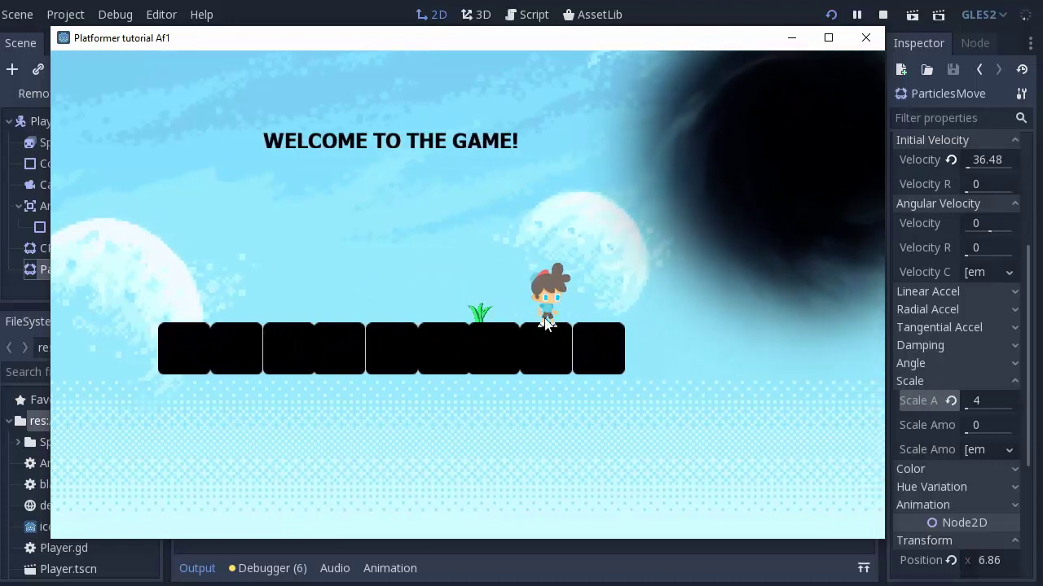
pyautogui.press('Left')
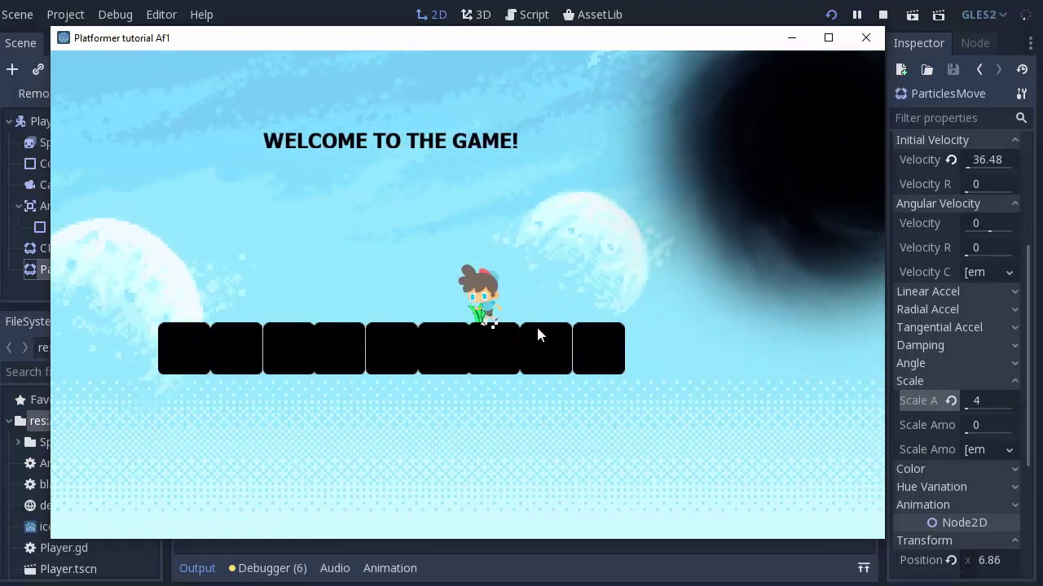
pyautogui.click(865, 38)
# - Change the ParticlesMove particle colour to dark brown
pyautogui.scroll(1, 930, 364)
pyautogui.scroll(3, 929, 364)
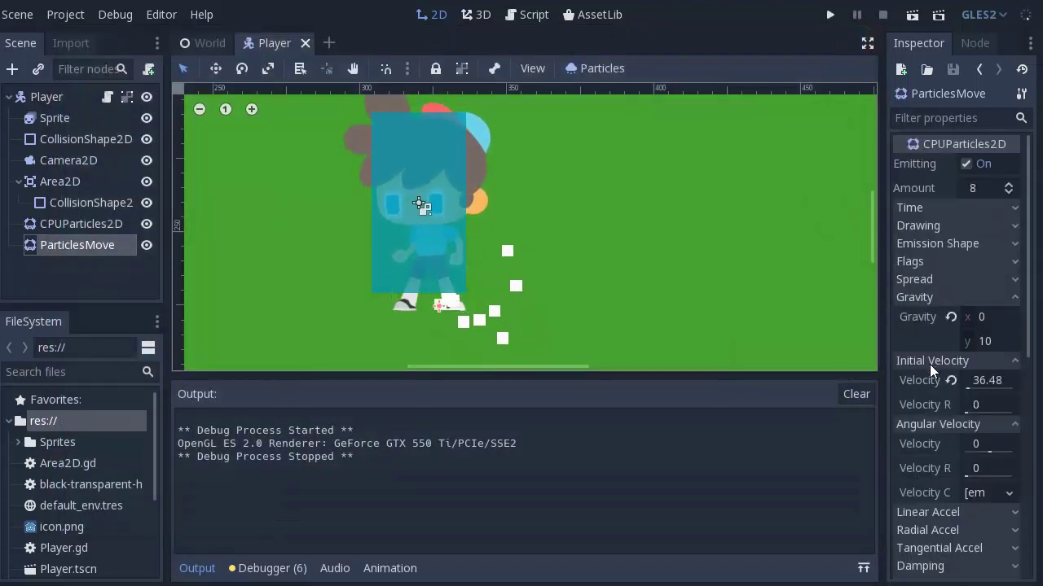
pyautogui.scroll(-5, 921, 309)
pyautogui.scroll(-1, 923, 338)
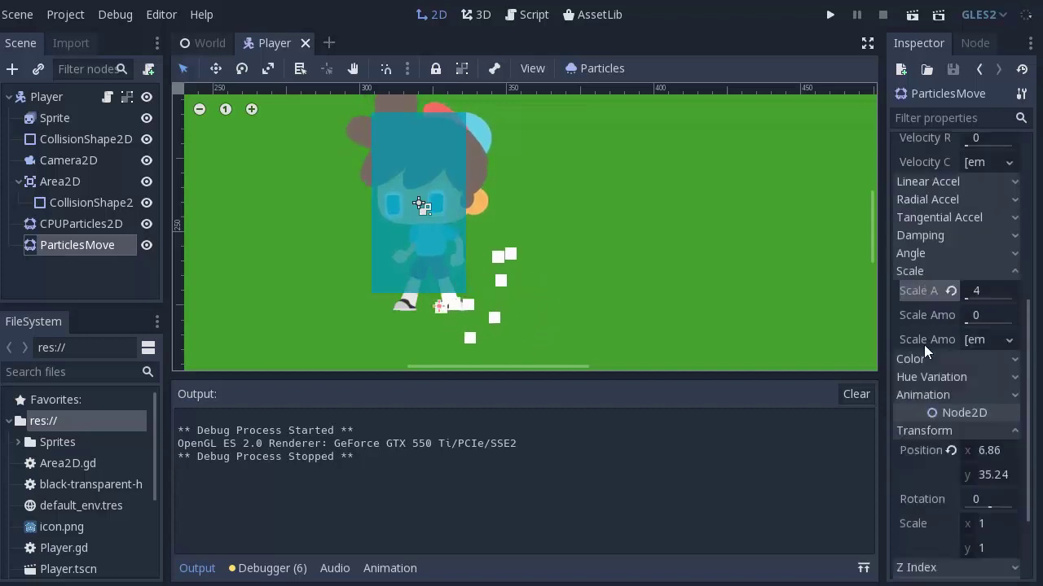
pyautogui.scroll(2, 923, 407)
pyautogui.scroll(-1, 929, 467)
pyautogui.click(982, 434)
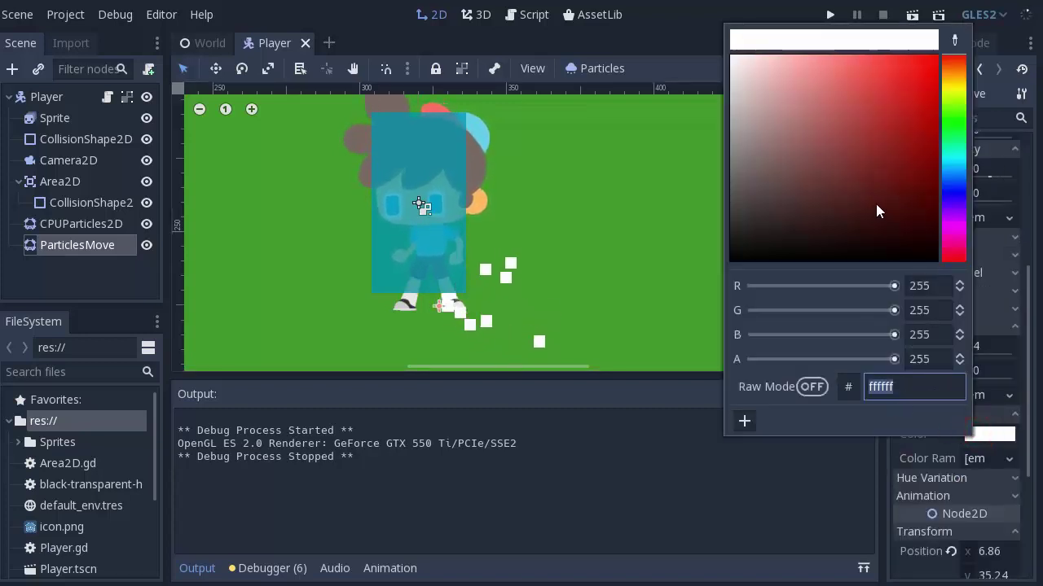
pyautogui.moveTo(876, 204)
pyautogui.mouseDown()
pyautogui.moveTo(887, 88)
pyautogui.moveTo(950, 73)
pyautogui.moveTo(911, 70)
pyautogui.moveTo(891, 196)
pyautogui.mouseUp()
pyautogui.click(634, 203)
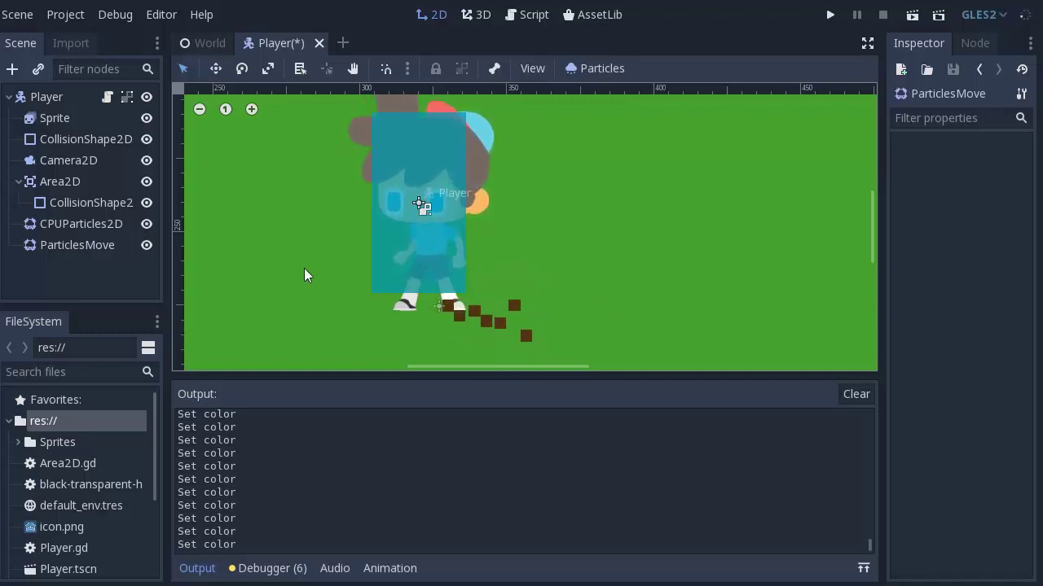
# - Mirror ParticlesMove with Transform Scale x -1, then restore scale x to 1
pyautogui.click(104, 252)
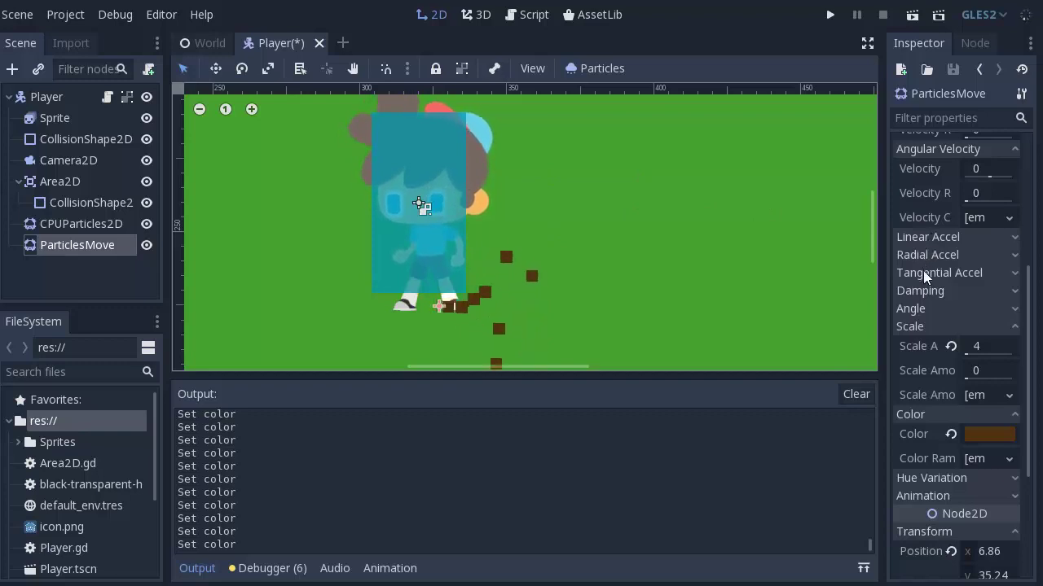
pyautogui.scroll(1, 934, 281)
pyautogui.scroll(-3, 934, 281)
pyautogui.scroll(-1, 937, 287)
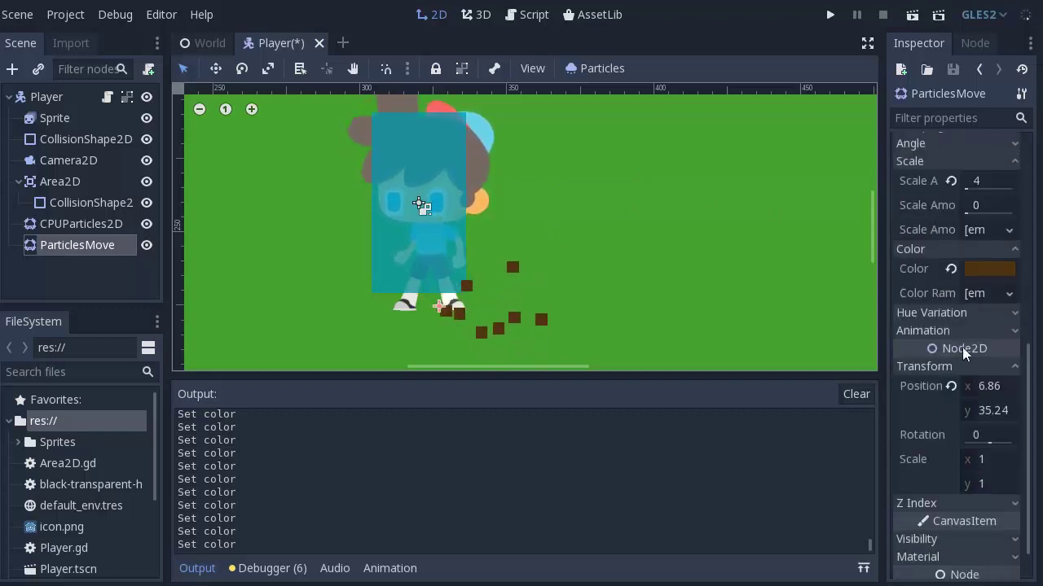
pyautogui.click(993, 460)
pyautogui.write('-1')
pyautogui.press('Return')
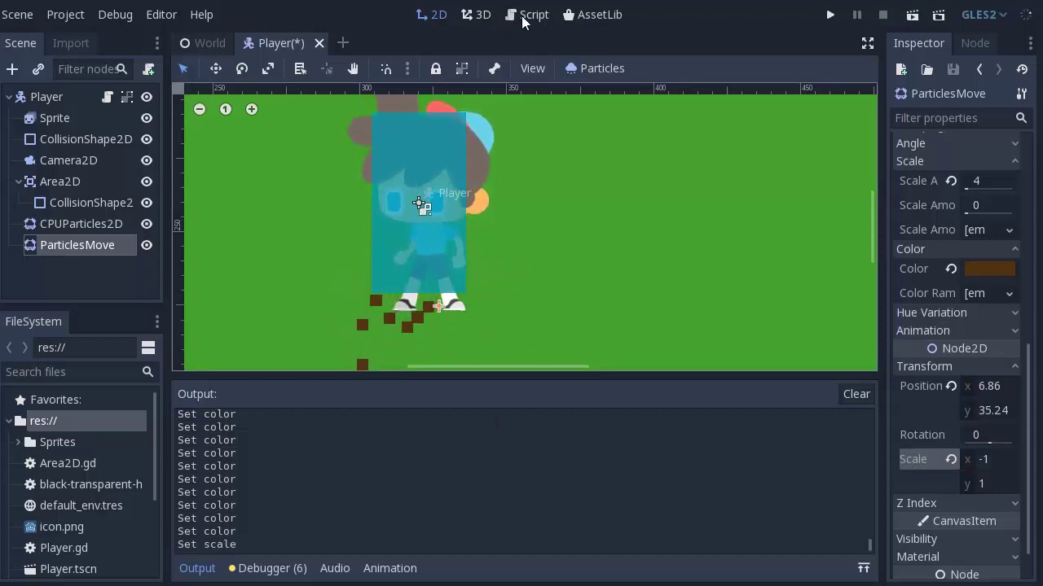
pyautogui.click(995, 459)
pyautogui.write('1')
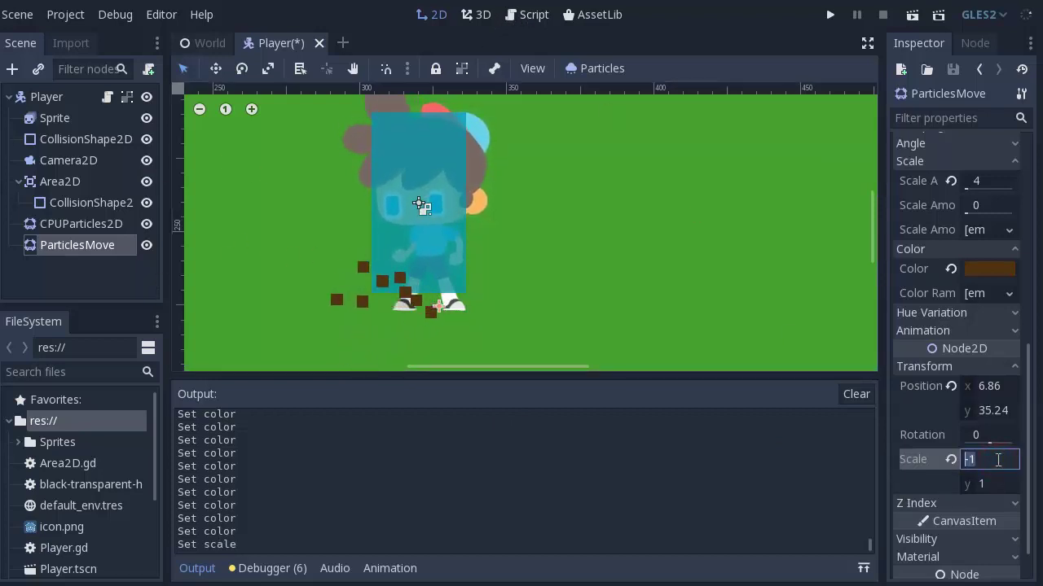
pyautogui.press('Return')
# - Open Player.gd and locate the ui_right and ui_left movement checks
pyautogui.click(526, 14)
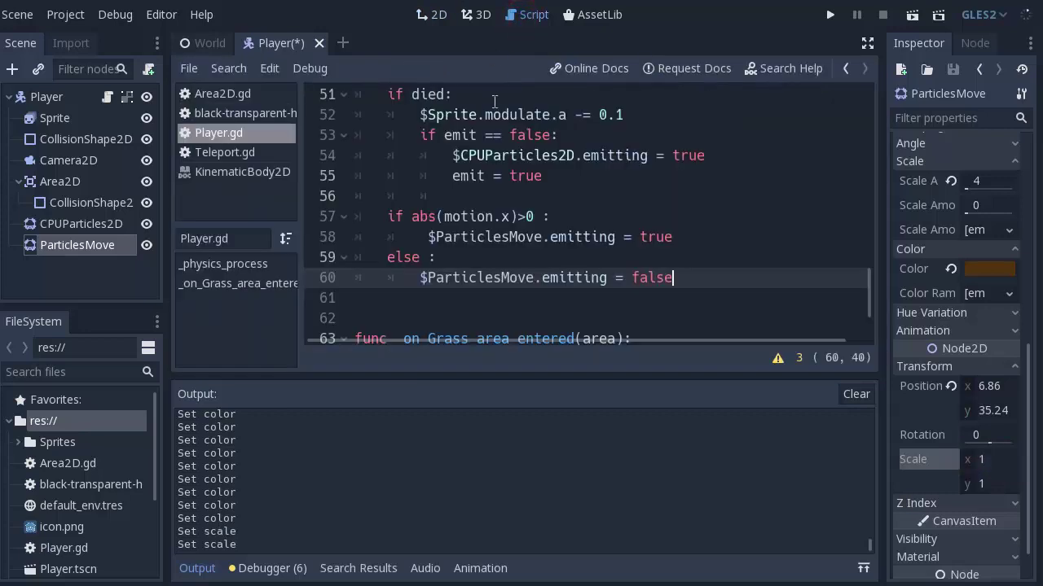
pyautogui.scroll(1, 566, 217)
pyautogui.scroll(1, 569, 237)
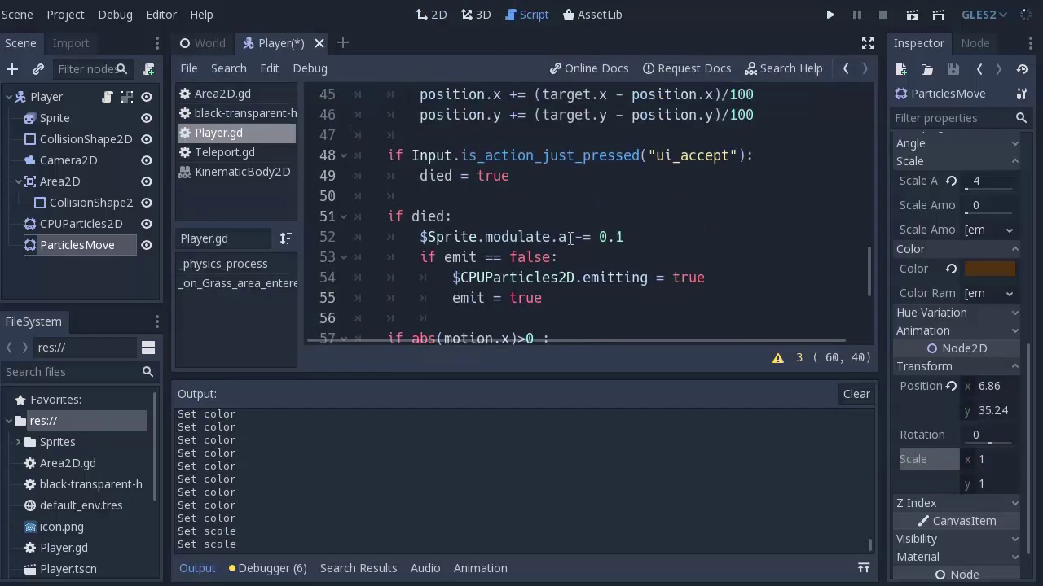
pyautogui.scroll(2, 570, 256)
pyautogui.scroll(2, 573, 259)
pyautogui.scroll(3, 576, 261)
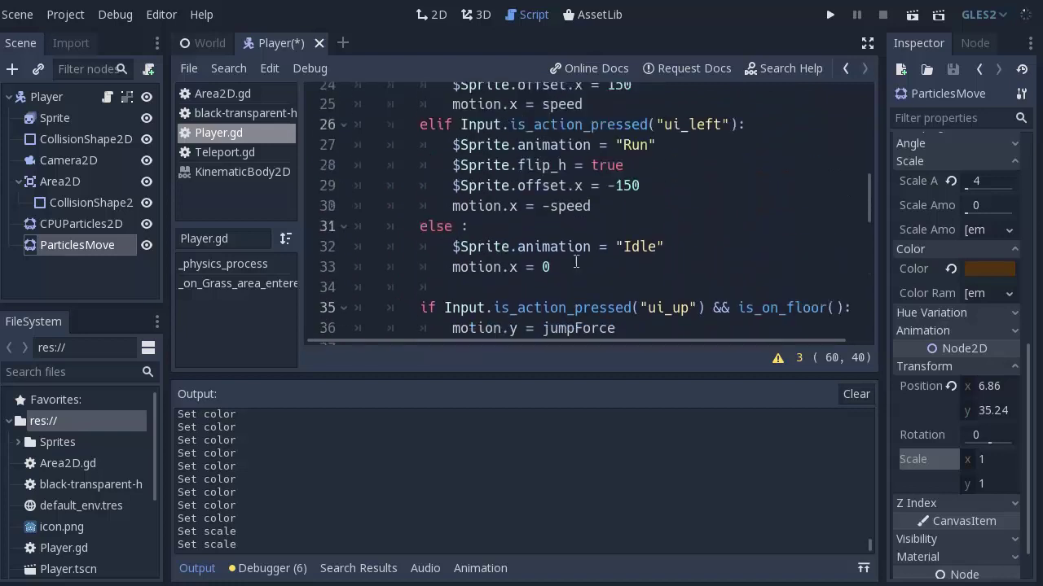
pyautogui.scroll(3, 577, 264)
pyautogui.scroll(-2, 577, 263)
pyautogui.scroll(-1, 578, 266)
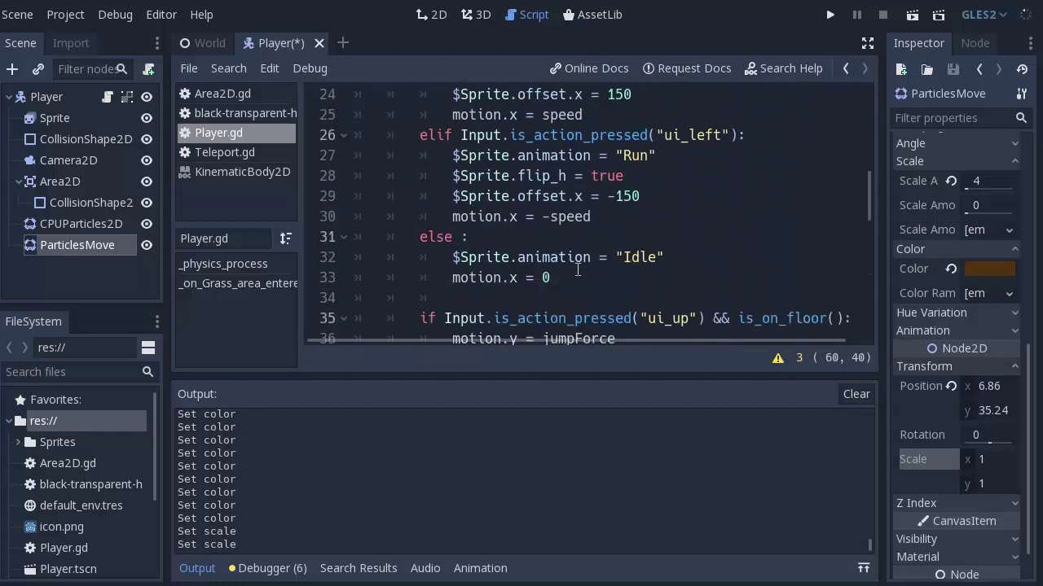
pyautogui.scroll(2, 578, 269)
pyautogui.moveTo(421, 156); pyautogui.dragTo(728, 164)
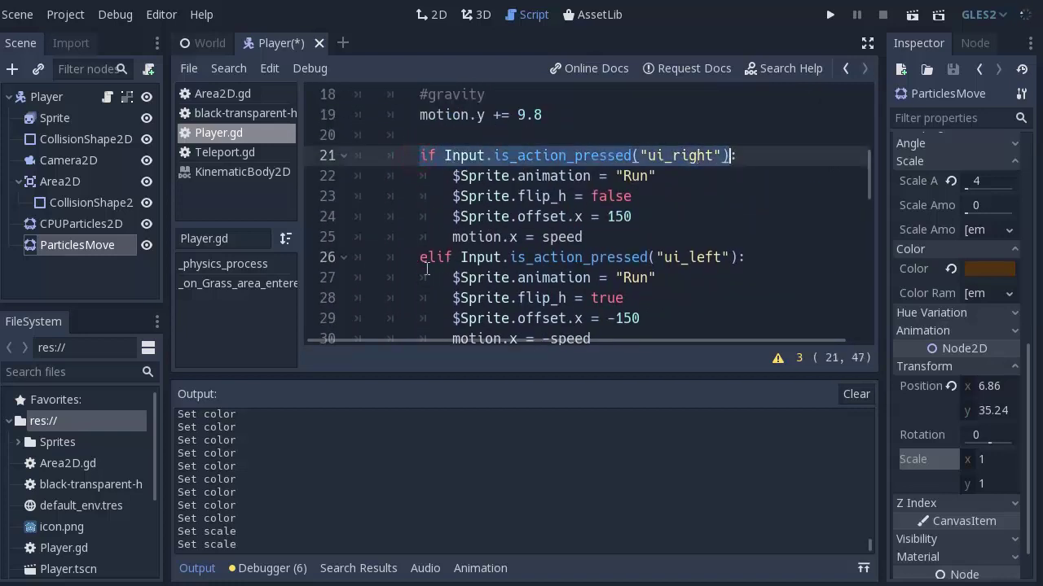
pyautogui.moveTo(419, 257); pyautogui.dragTo(822, 252)
pyautogui.click(717, 242)
pyautogui.scroll(-1, 716, 248)
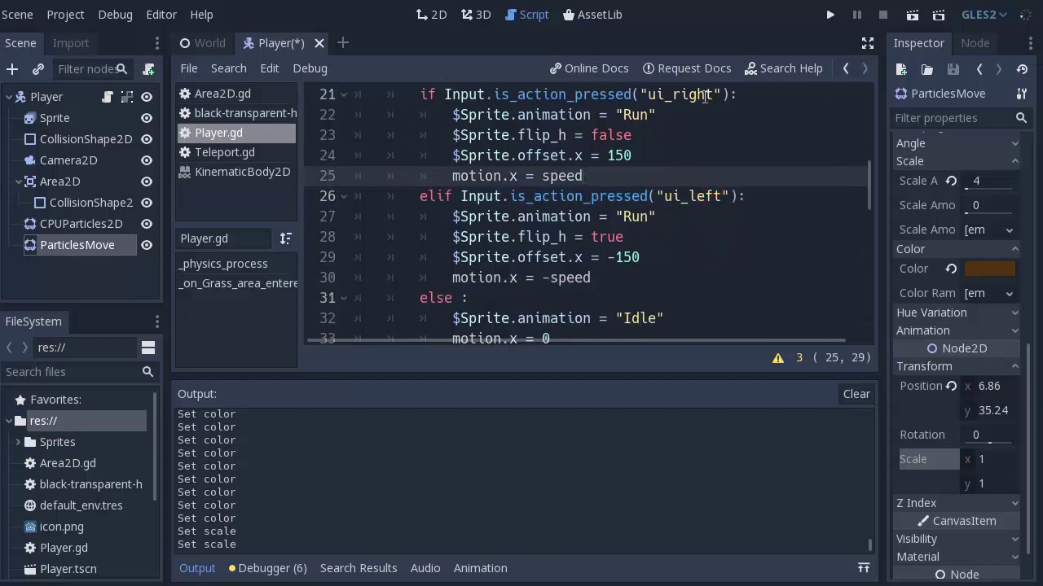
pyautogui.moveTo(739, 96); pyautogui.dragTo(368, 79)
# - Add $ParticlesMove.scale.x = 1 under the ui_right branch
pyautogui.press('Down')
pyautogui.press('Return')
pyautogui.write('$')
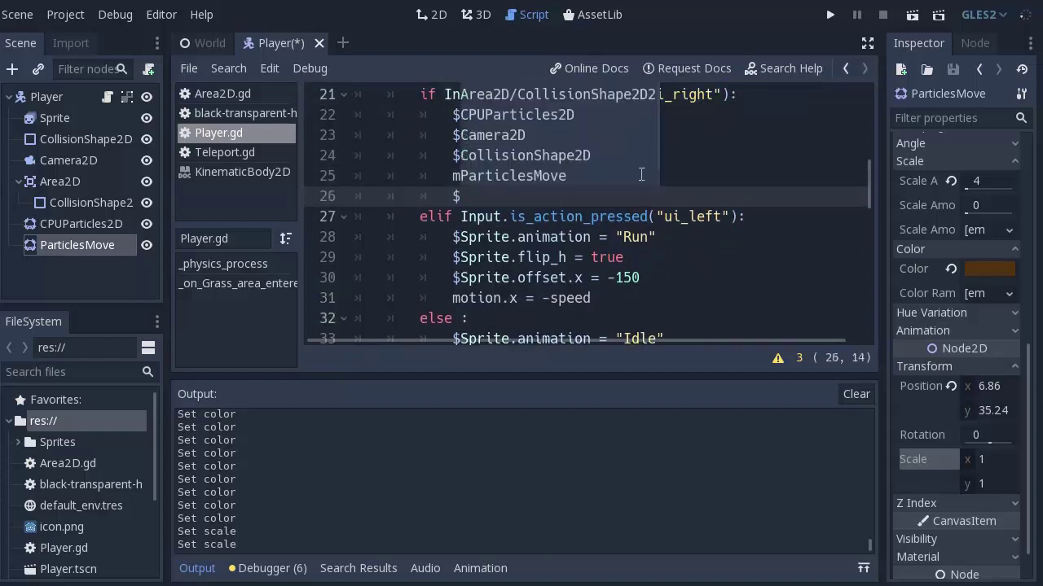
pyautogui.press('Down')
pyautogui.press('Down')
pyautogui.press('Down')
pyautogui.press('Down')
pyautogui.press('Return')
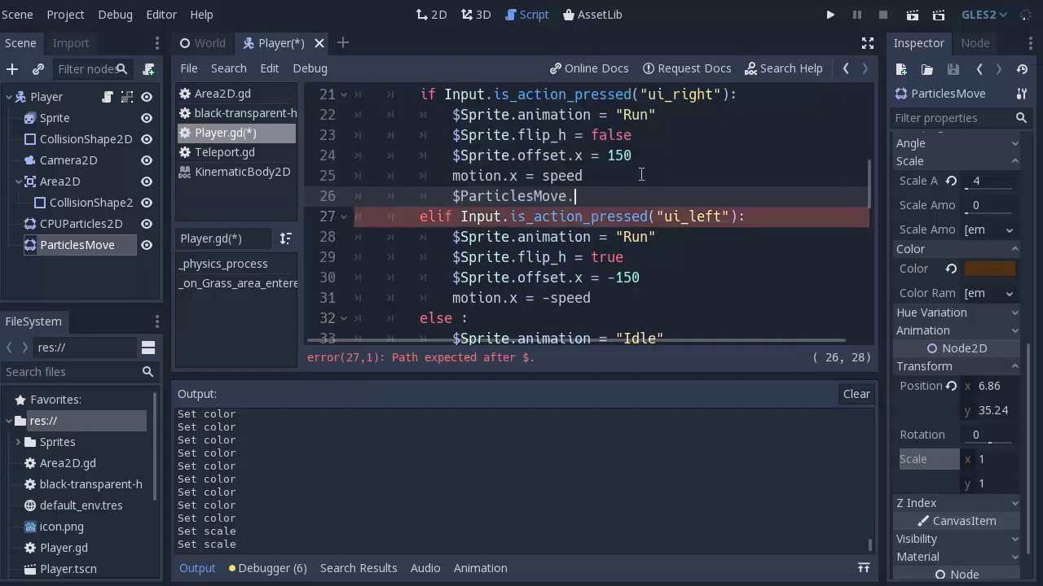
pyautogui.write('scale')
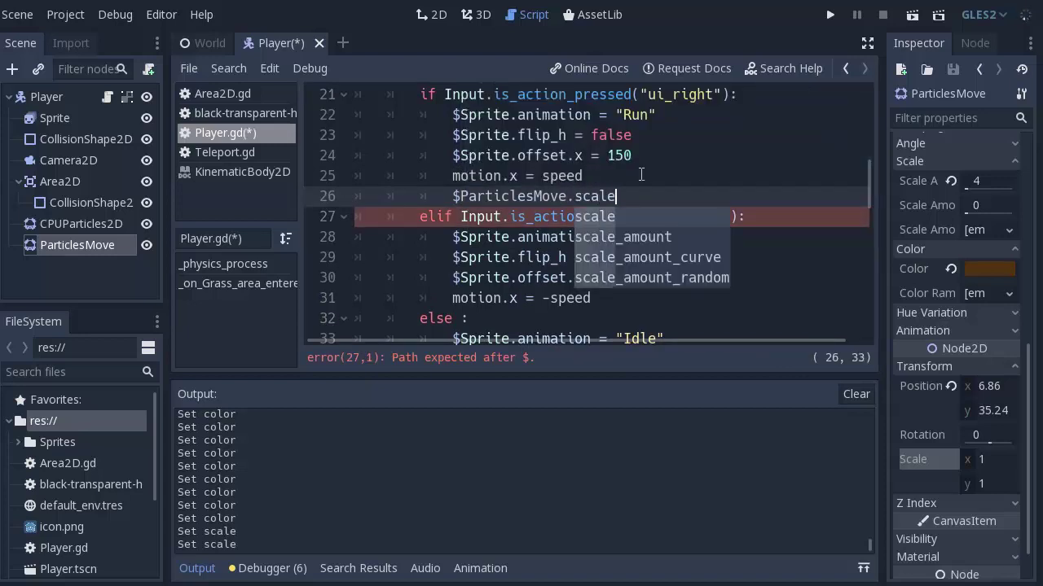
pyautogui.write('.x = 1')
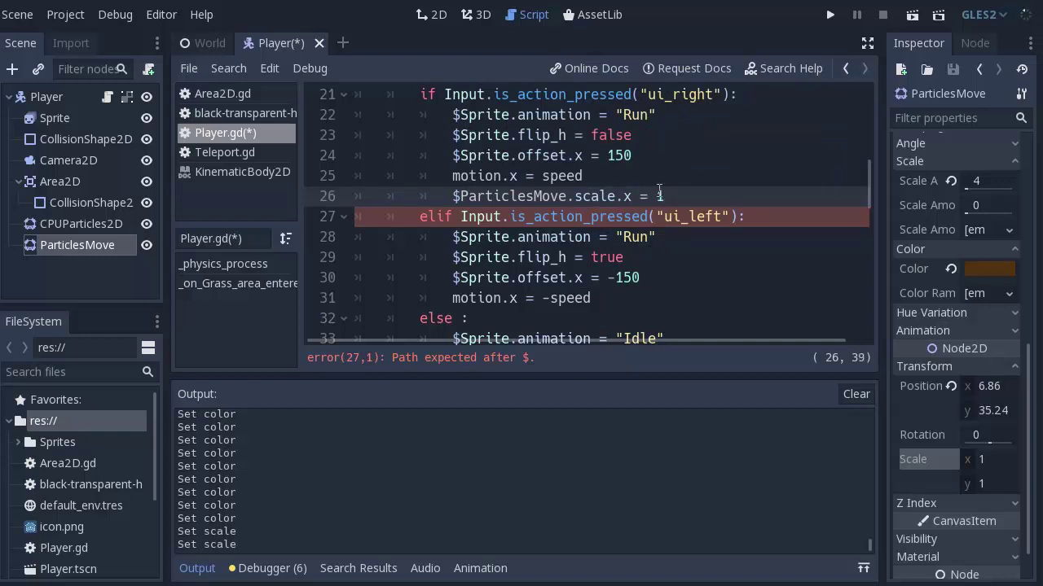
# - Add the ParticlesMove scale line after motion.x = -speed in the ui_left branch, then run the game
pyautogui.moveTo(671, 199); pyautogui.dragTo(510, 205)
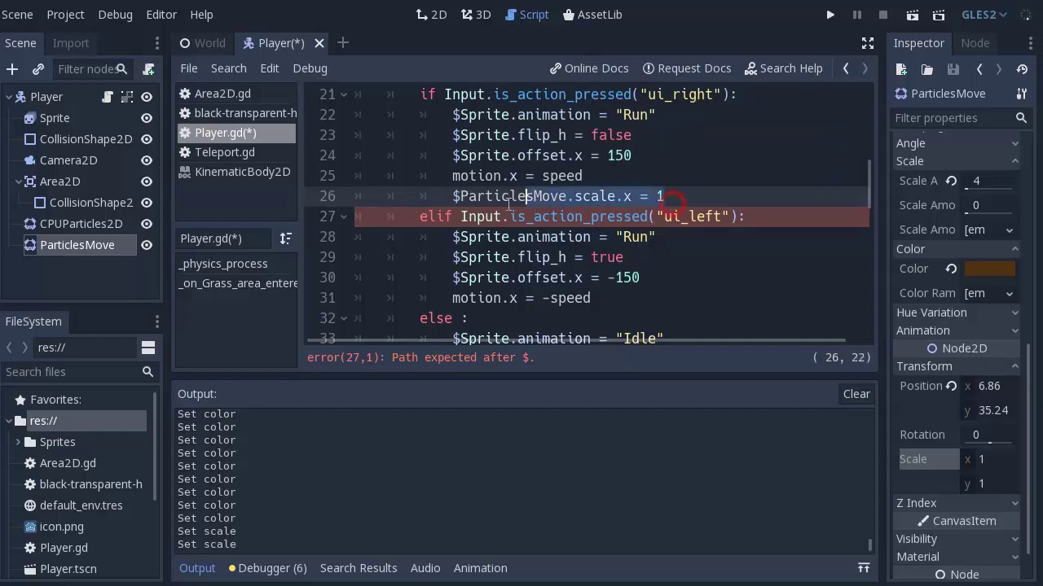
pyautogui.moveTo(756, 227); pyautogui.dragTo(424, 227)
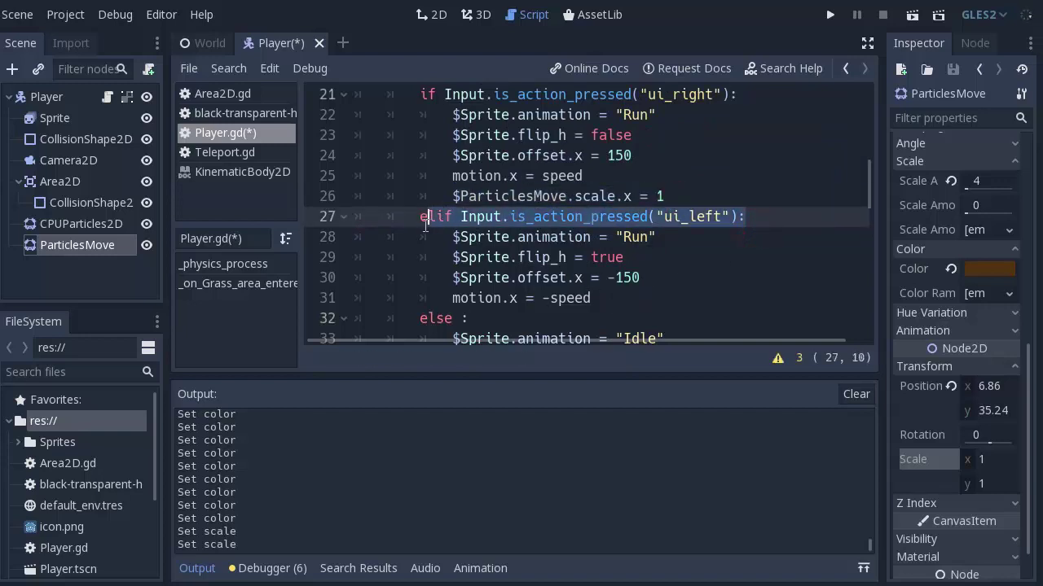
pyautogui.click(646, 298)
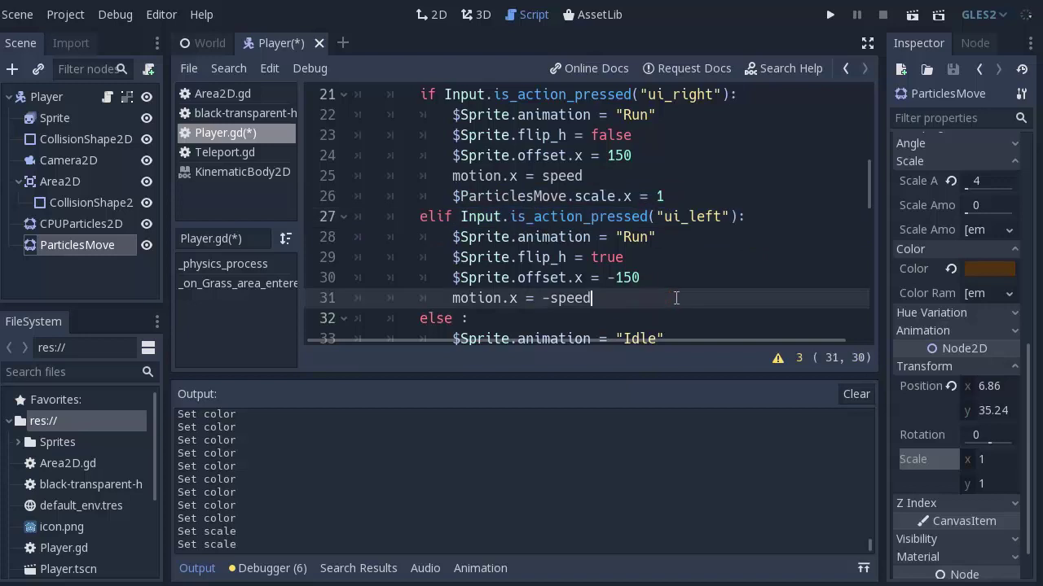
pyautogui.press('Return')
pyautogui.write('$ParticlesMove.scale.x = 1')
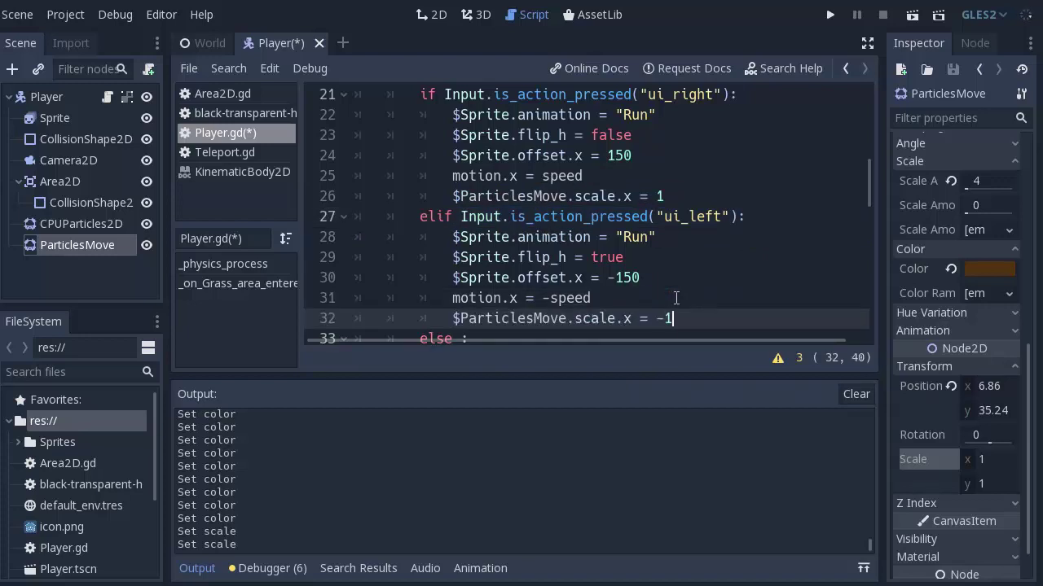
pyautogui.press('F5')
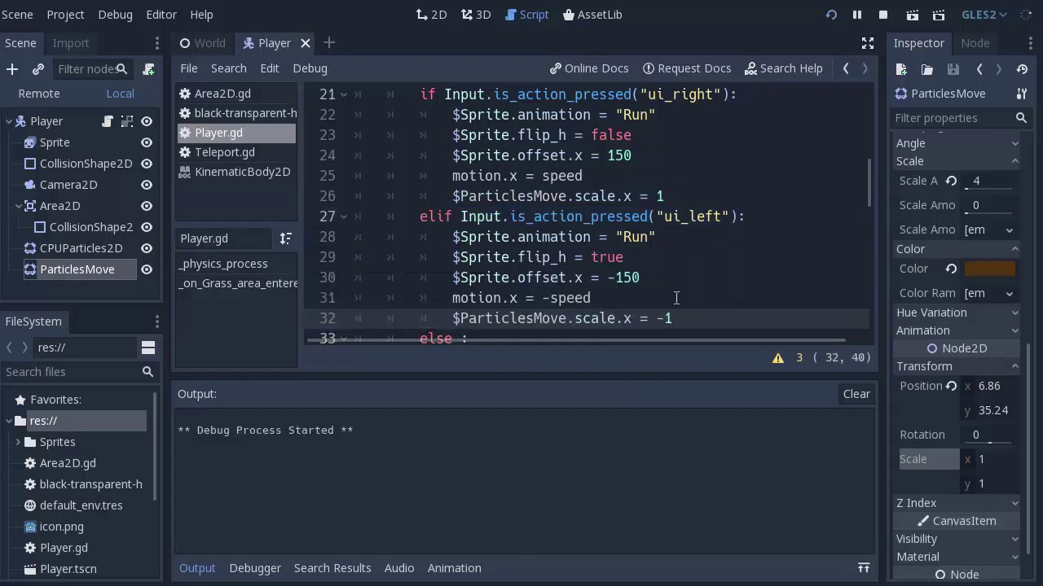
# - Walk the character left and right to check the dust trail, then close the game
pyautogui.press('Left')
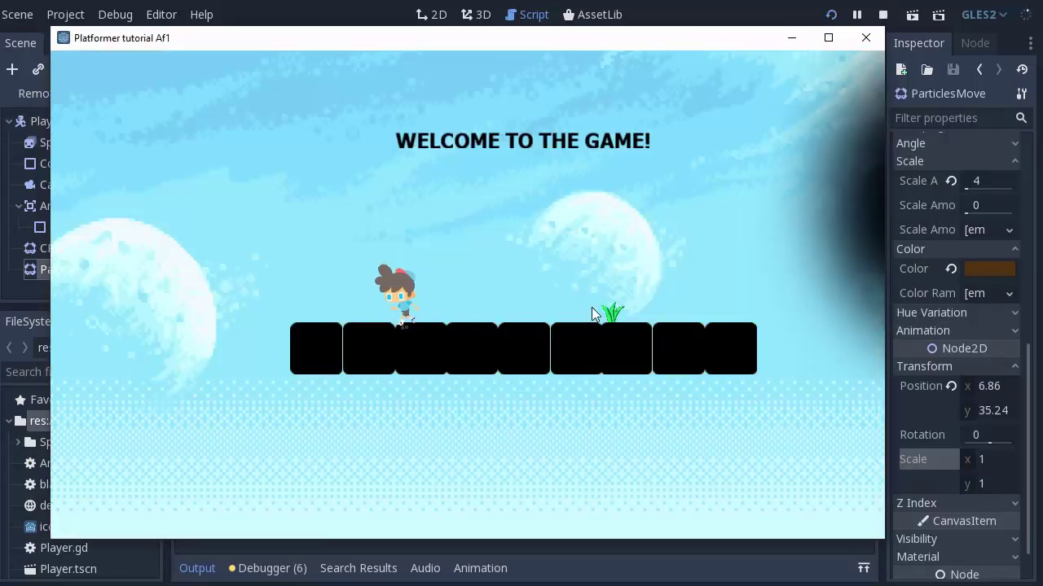
pyautogui.press('Right')
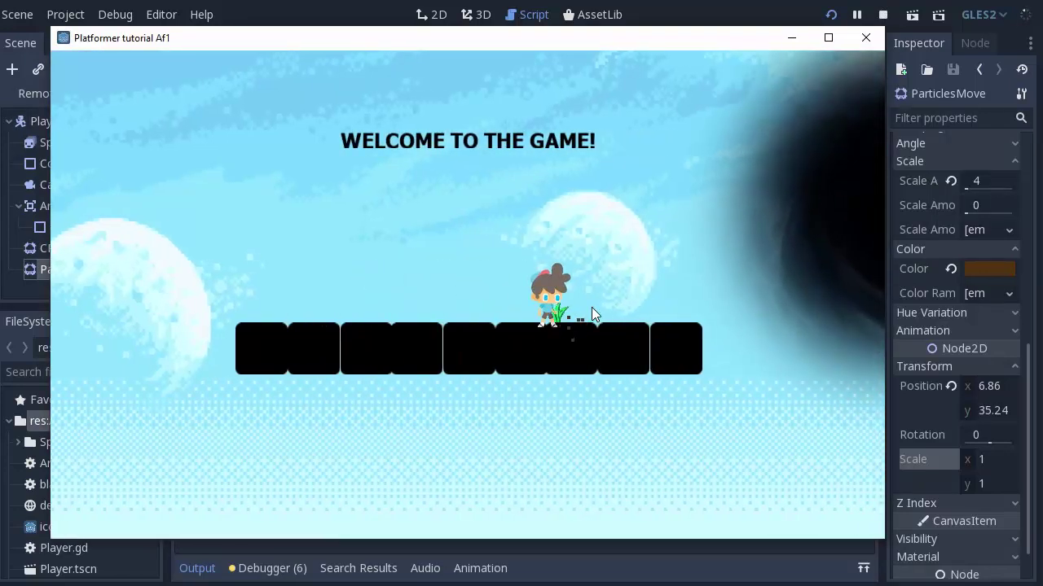
pyautogui.press('Left')
pyautogui.press('Right')
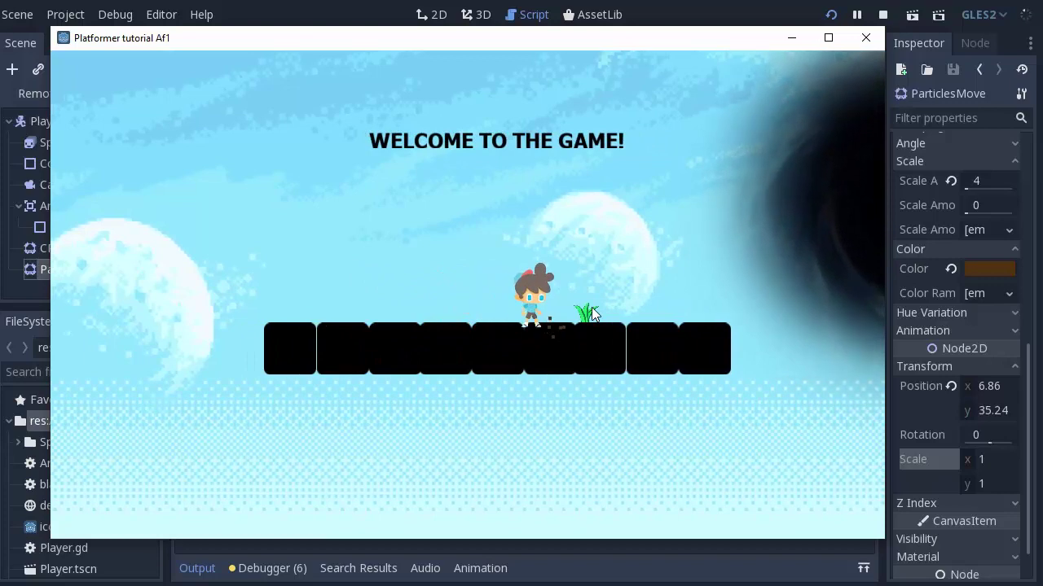
pyautogui.click(866, 37)
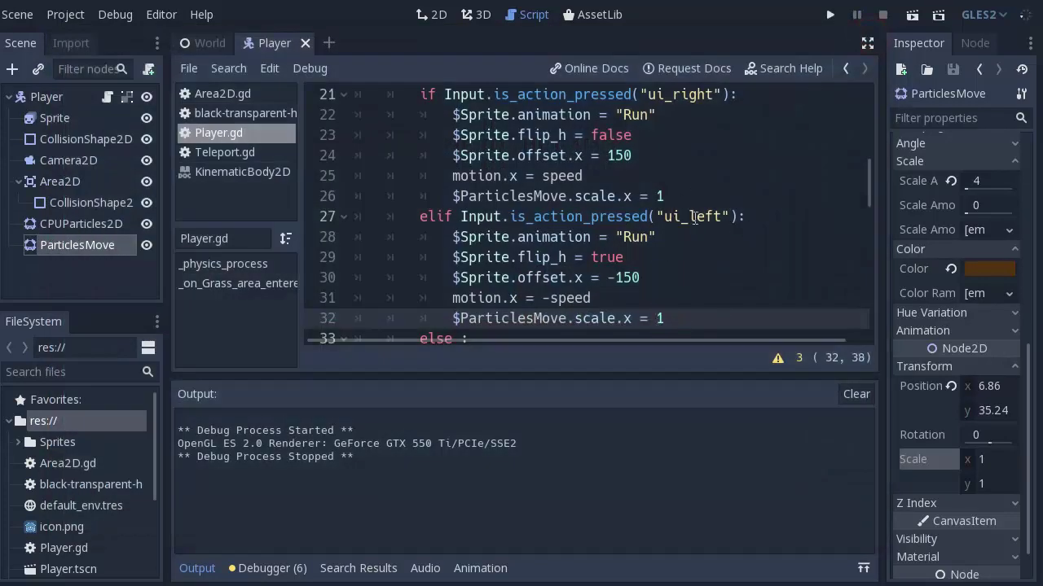
# - Set line 26's ParticlesMove scale to -1, run the game, and walk both directions
pyautogui.click(659, 197)
pyautogui.write('-')
pyautogui.press('F5')
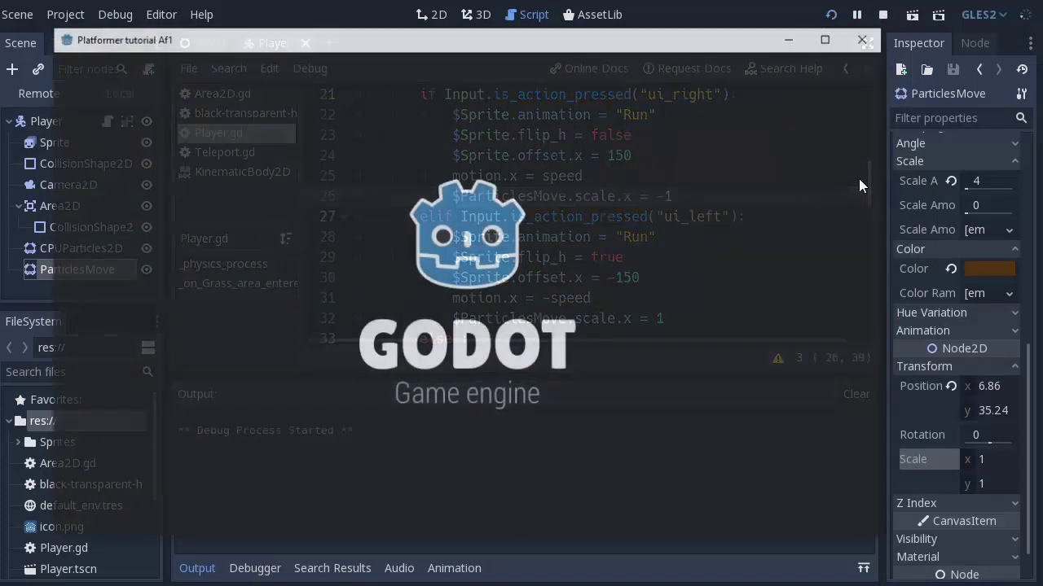
pyautogui.press('Right')
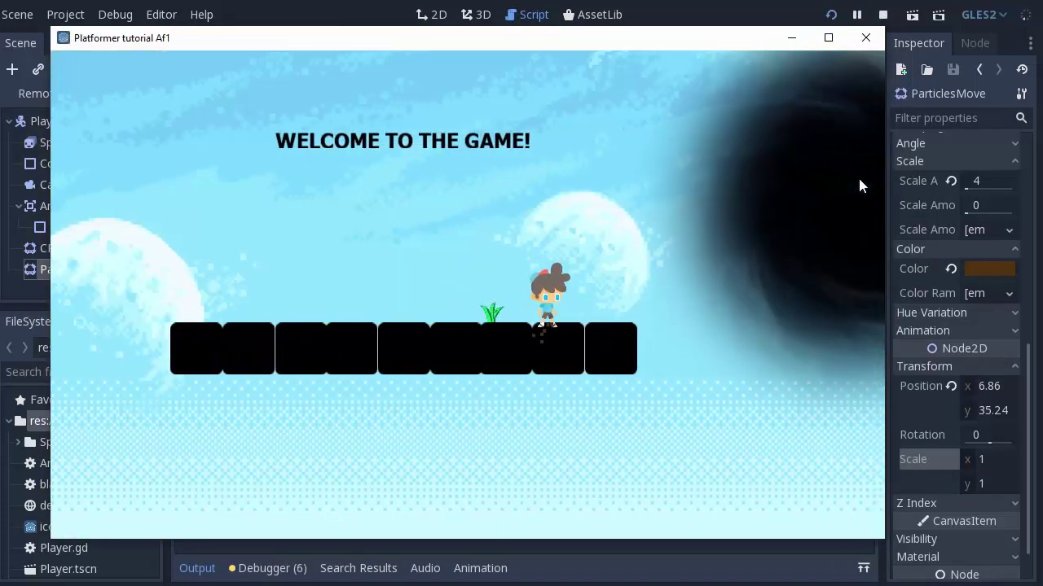
pyautogui.press('Left')
pyautogui.press('Right')
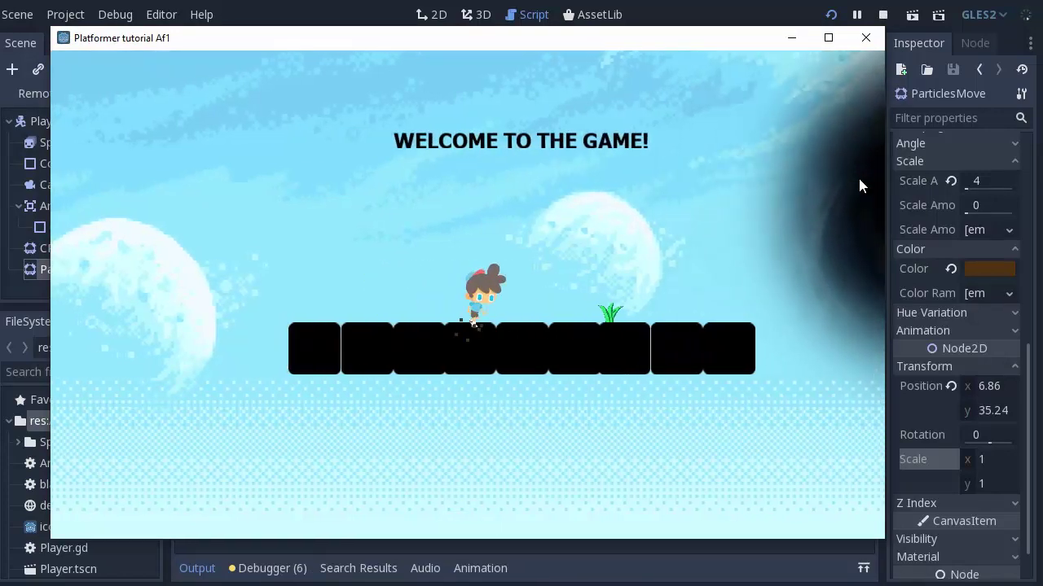
pyautogui.press('Left')
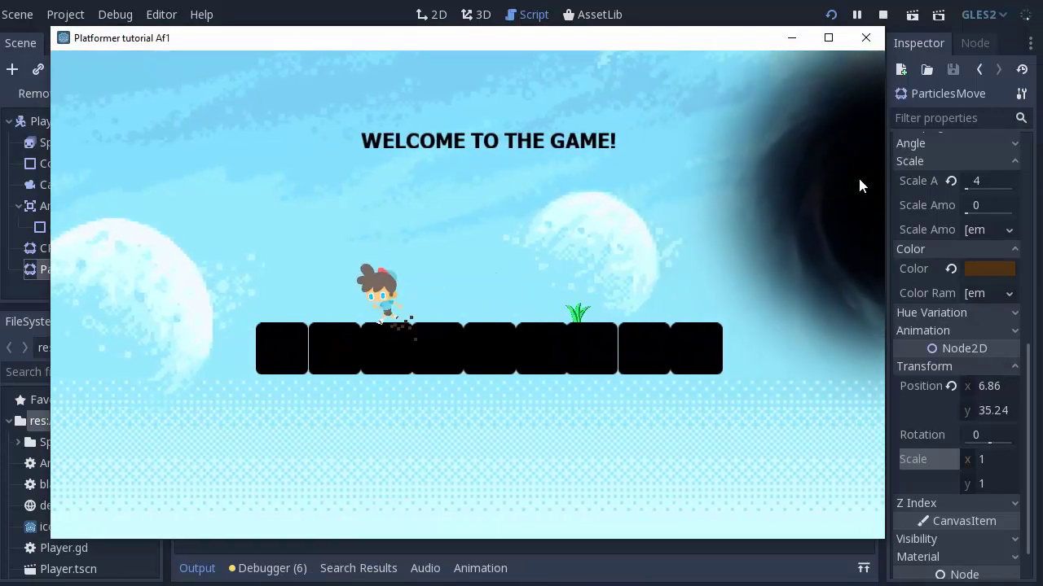
pyautogui.press('Right')
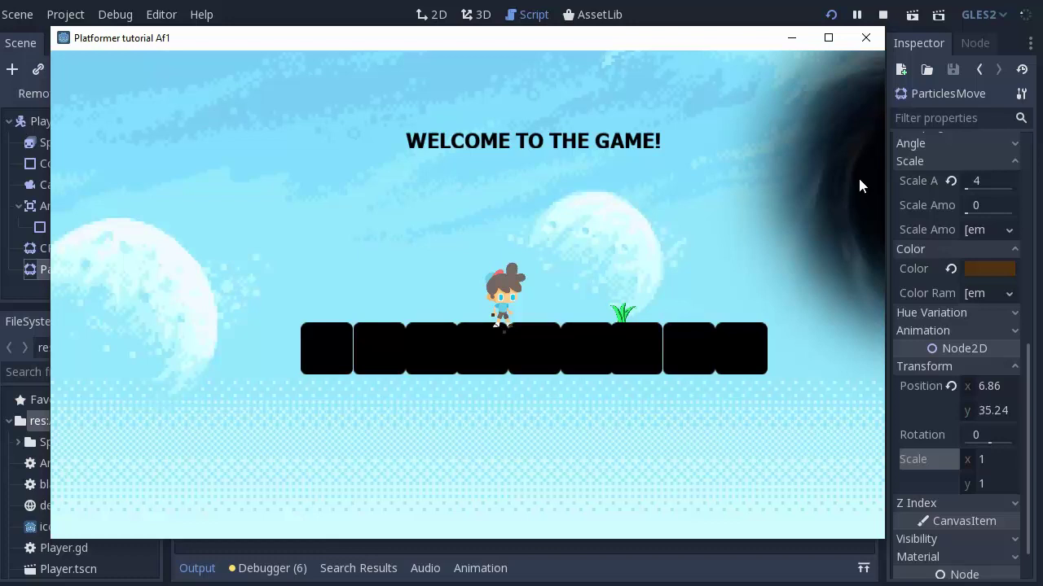
pyautogui.press('Right')
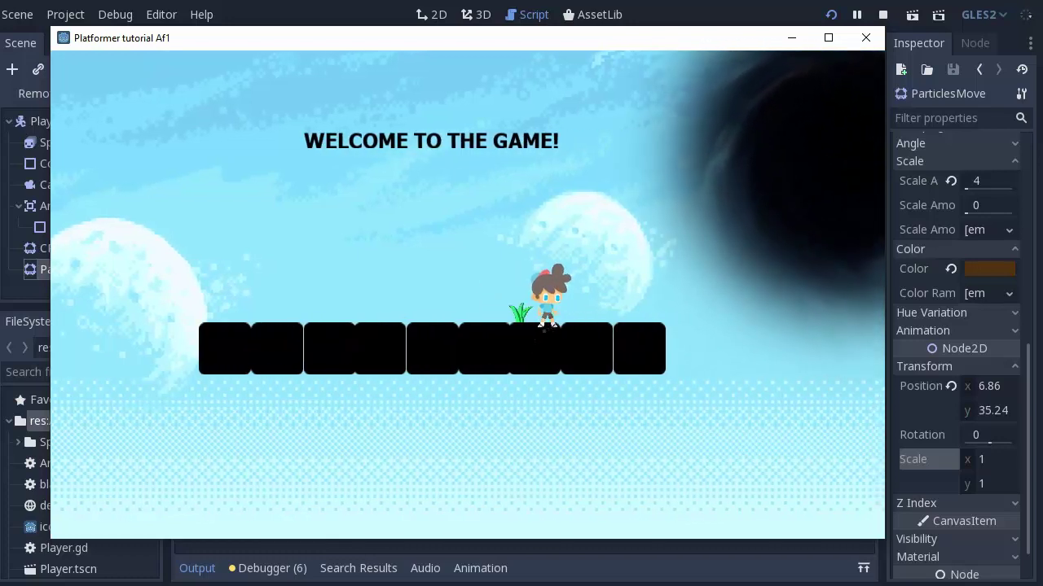
# - Close the game and drag ParticlesMove's Position x up to 10.01 in the 2D view
pyautogui.click(866, 38)
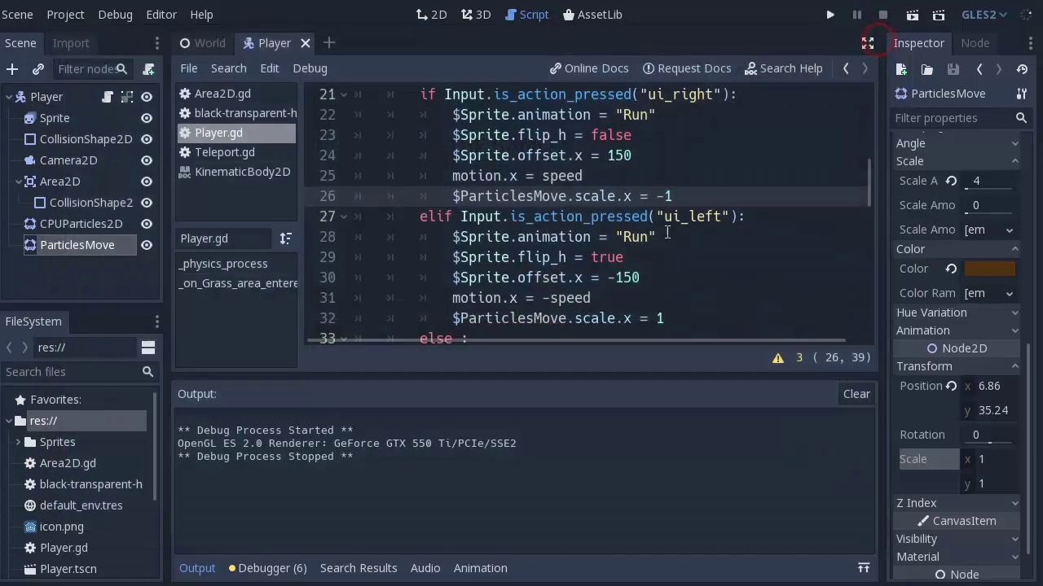
pyautogui.click(436, 18)
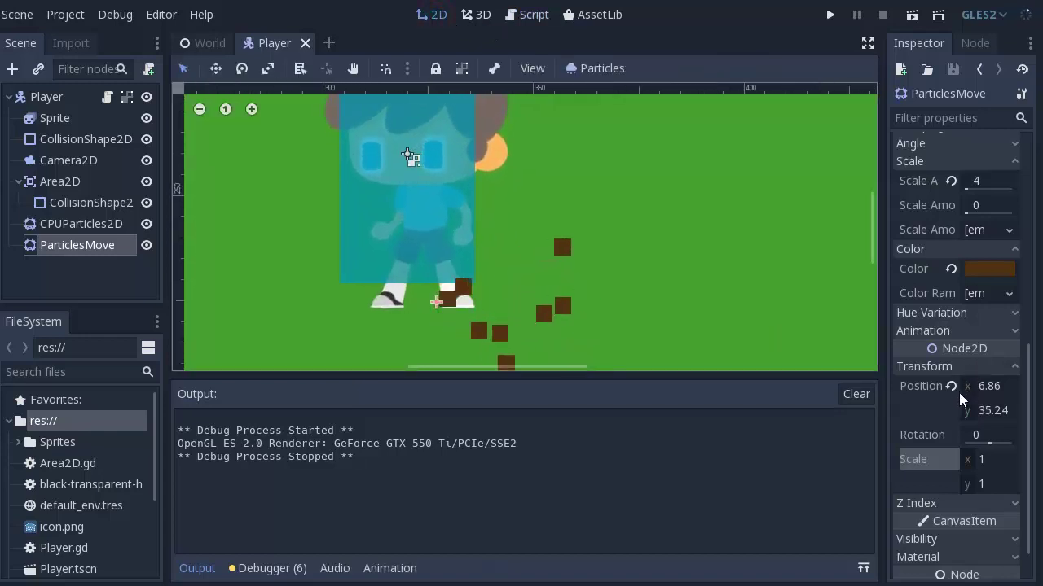
pyautogui.moveTo(969, 392); pyautogui.dragTo(1031, 392)
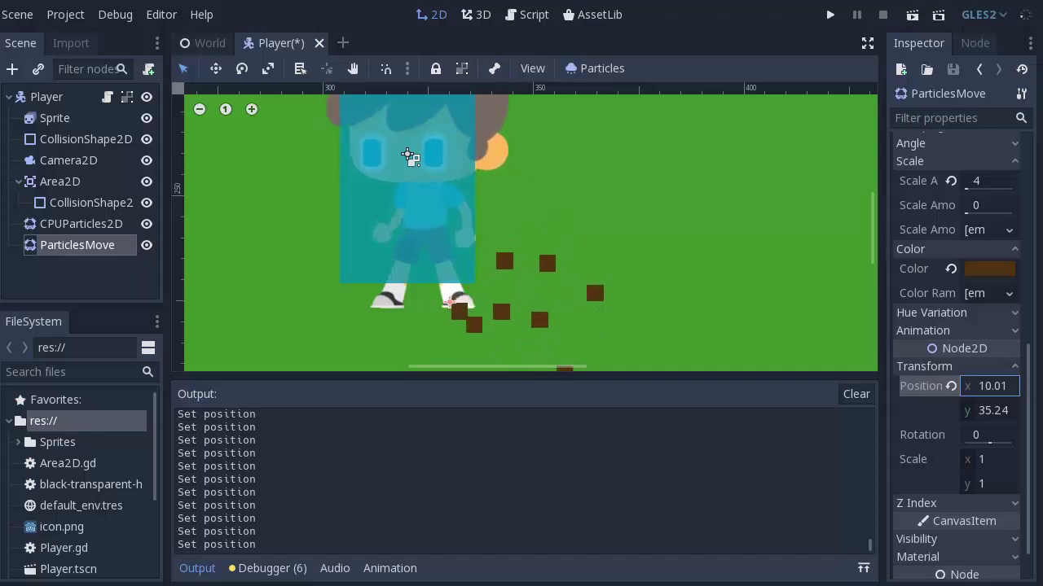
pyautogui.moveTo(1030, 392); pyautogui.dragTo(1030, 392)
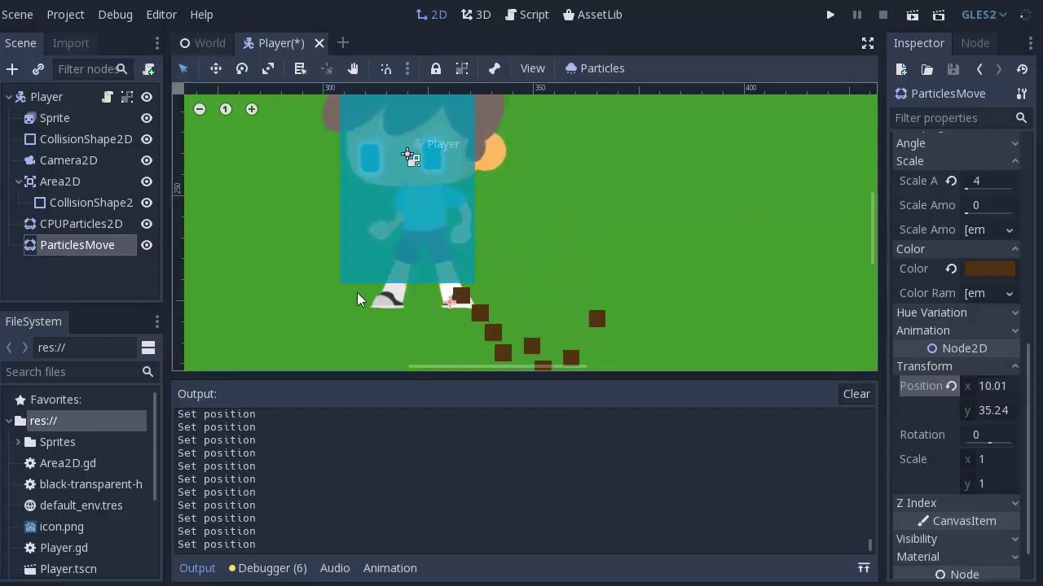
# - Add a $ParticlesMove.position.x = 10 line to the left-walking branch of Player.gd
pyautogui.click(531, 14)
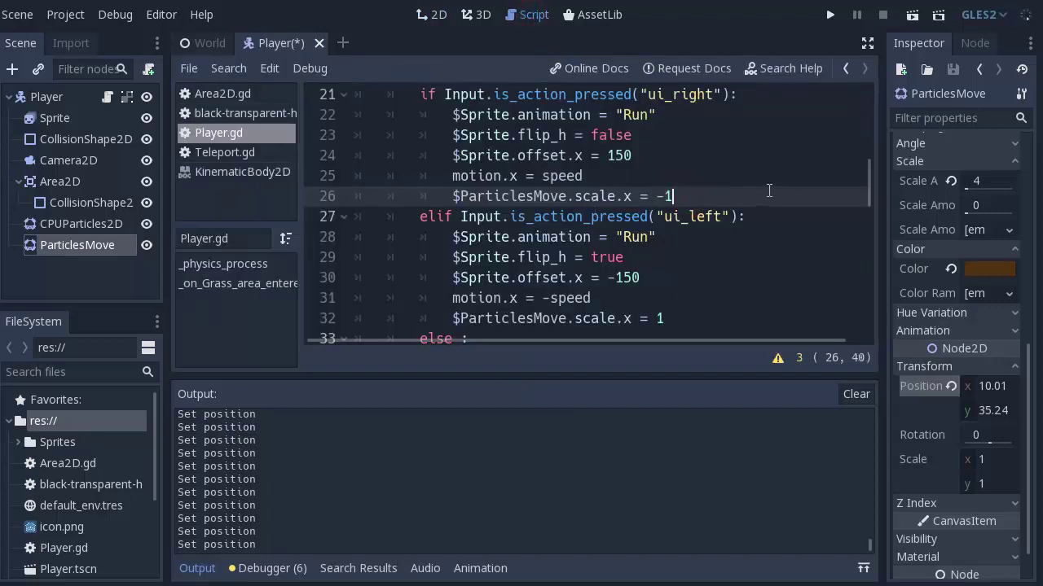
pyautogui.click(685, 309)
pyautogui.scroll(-1, 703, 302)
pyautogui.click(700, 270)
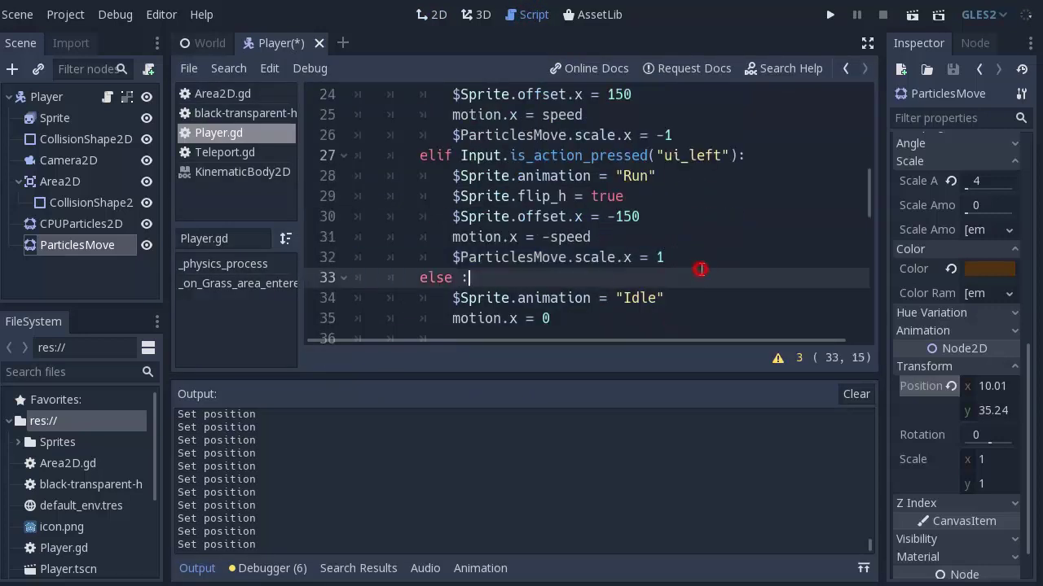
pyautogui.click(706, 256)
pyautogui.press('Return')
pyautogui.write('$')
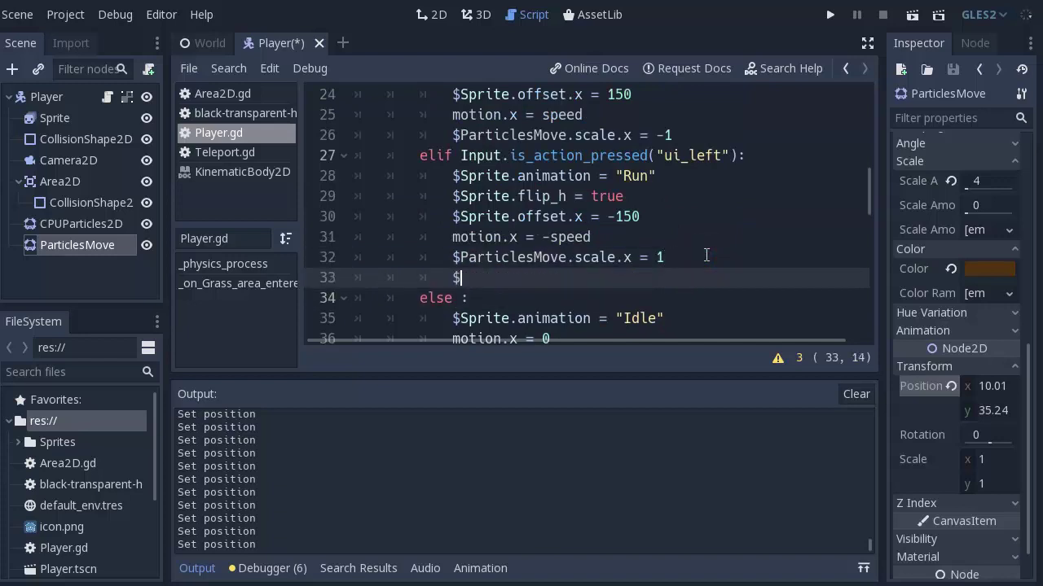
pyautogui.write('P')
pyautogui.press('Return')
pyautogui.write('.')
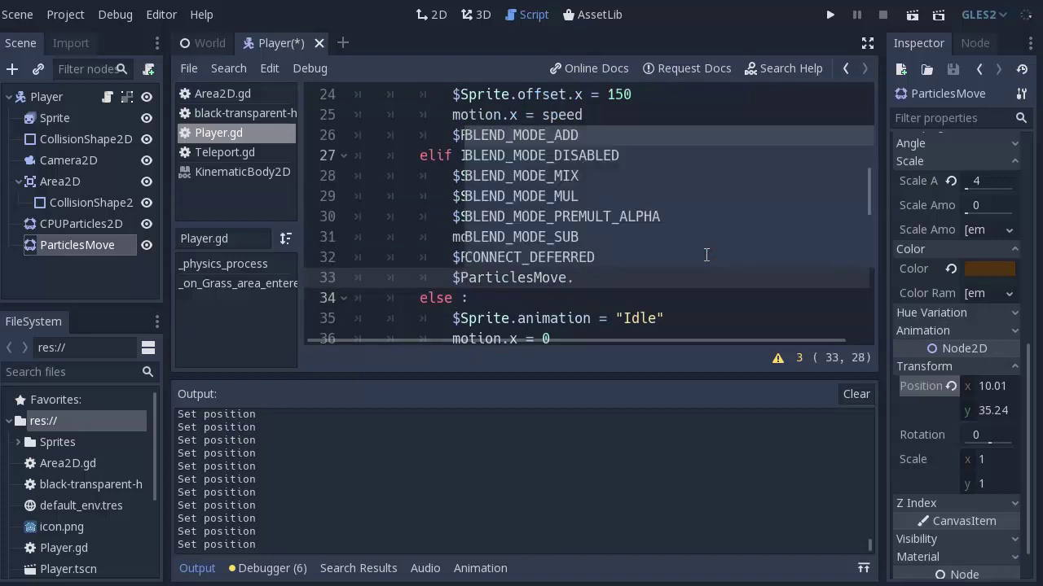
pyautogui.write('position.x = 10')
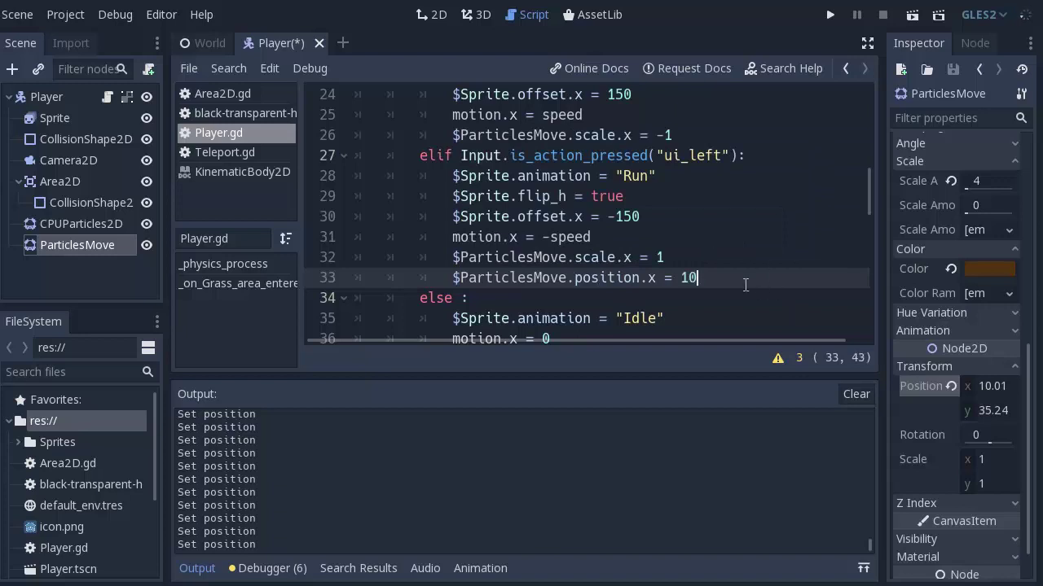
pyautogui.moveTo(745, 284); pyautogui.dragTo(475, 287)
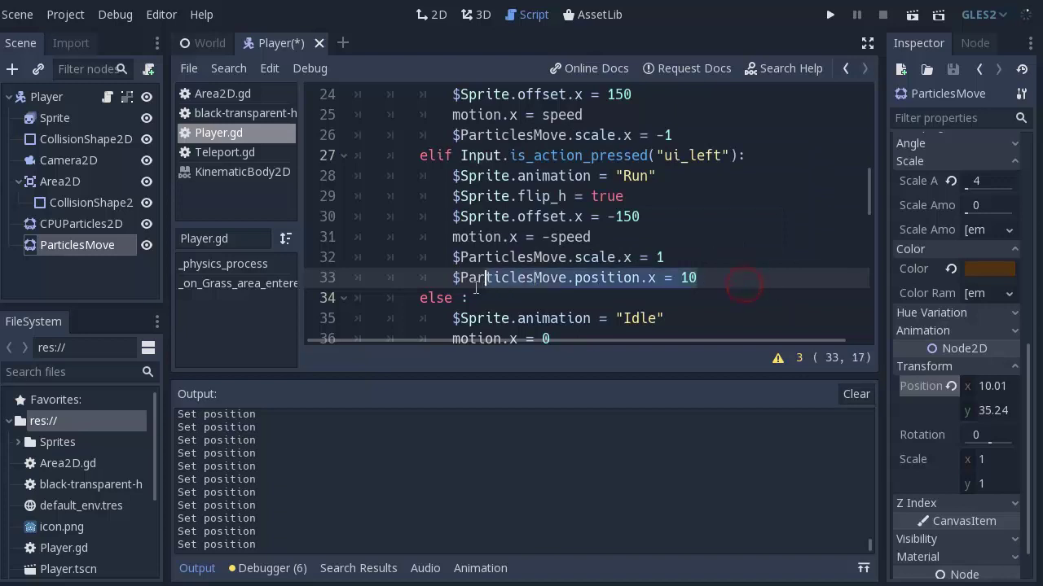
# - Add $ParticlesMove.position.x = -10 to the right branch, then test-run walking right
pyautogui.click(676, 135)
pyautogui.scroll(2, 714, 184)
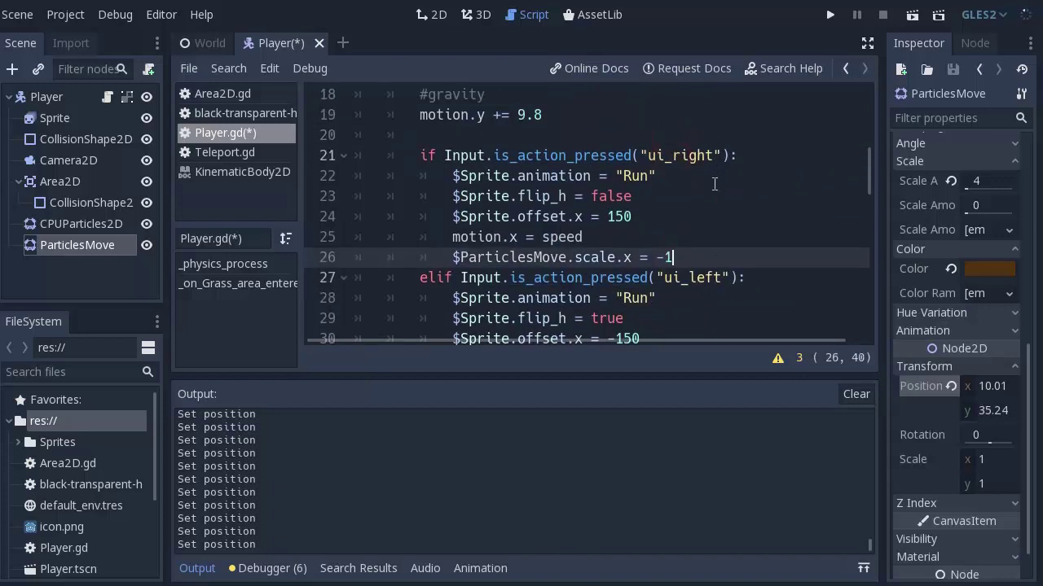
pyautogui.click(640, 158)
pyautogui.click(693, 257)
pyautogui.press('Return')
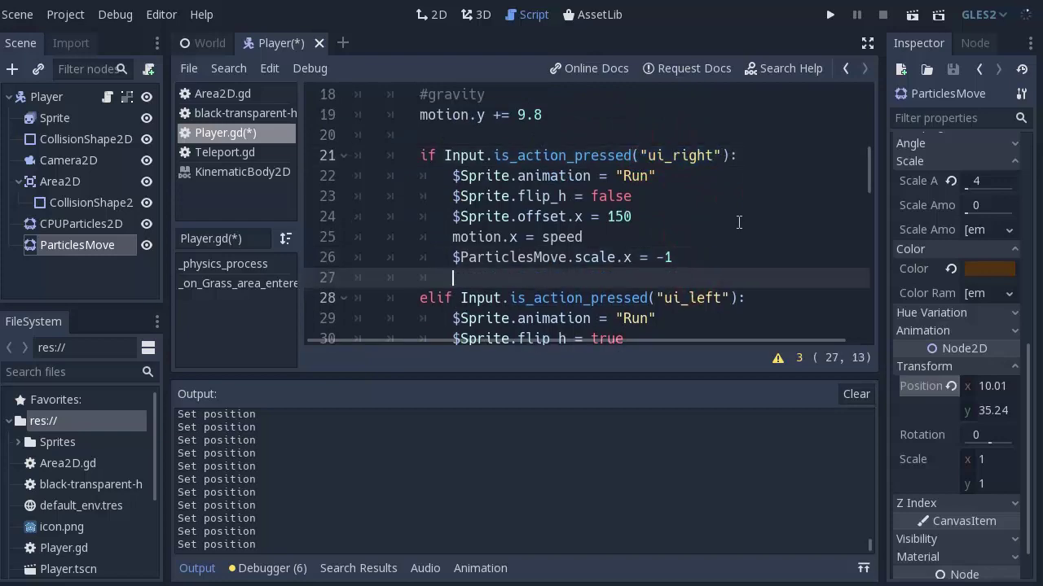
pyautogui.write('$ParticlesMove.position.x = -10')
pyautogui.press('F5')
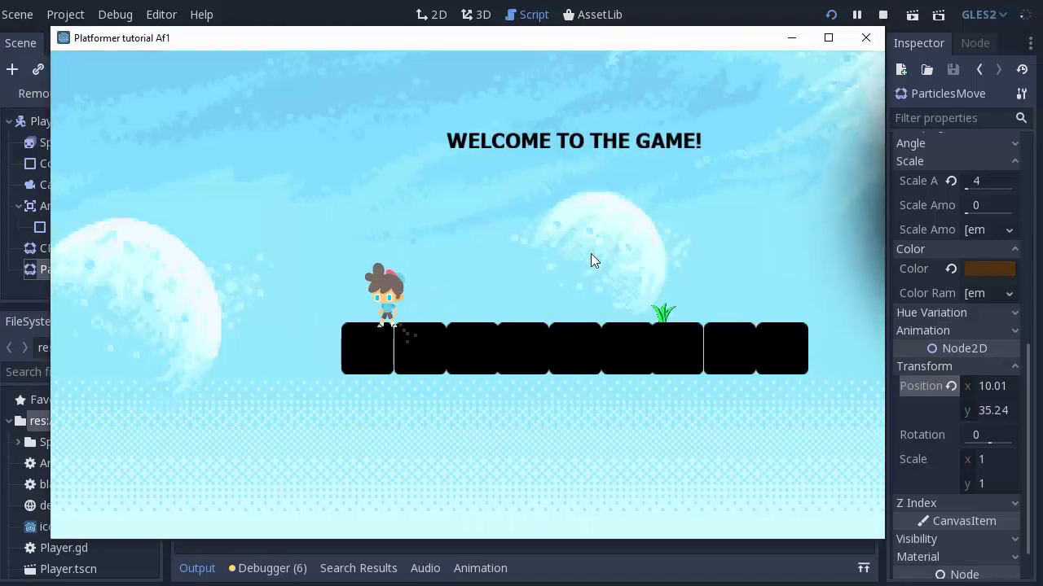
pyautogui.press('Right')
pyautogui.press('F8')
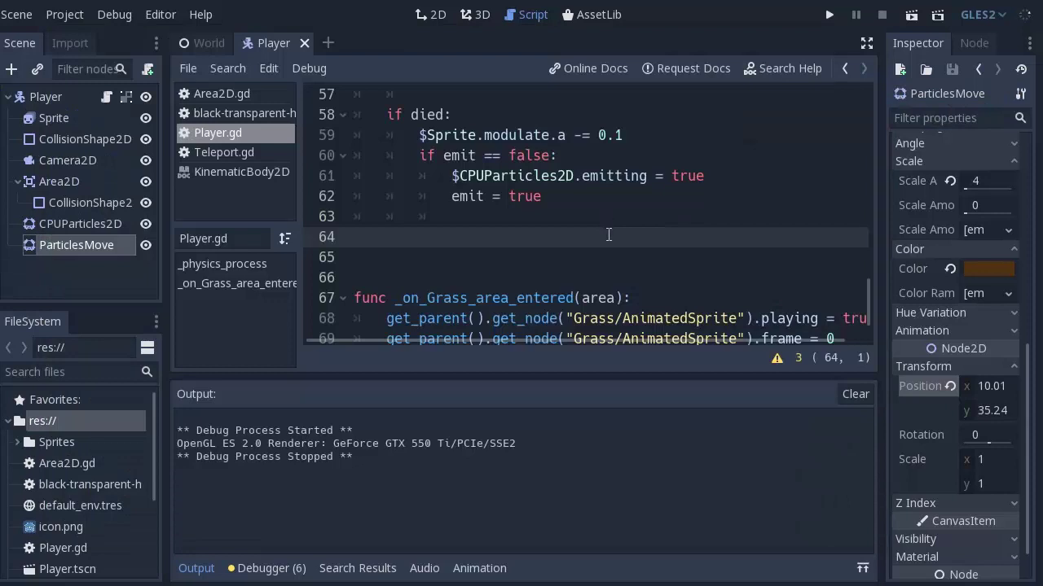
# - Insert an if/else emitting block after line 63, then delete it again
pyautogui.scroll(1, 608, 234)
pyautogui.click(522, 281)
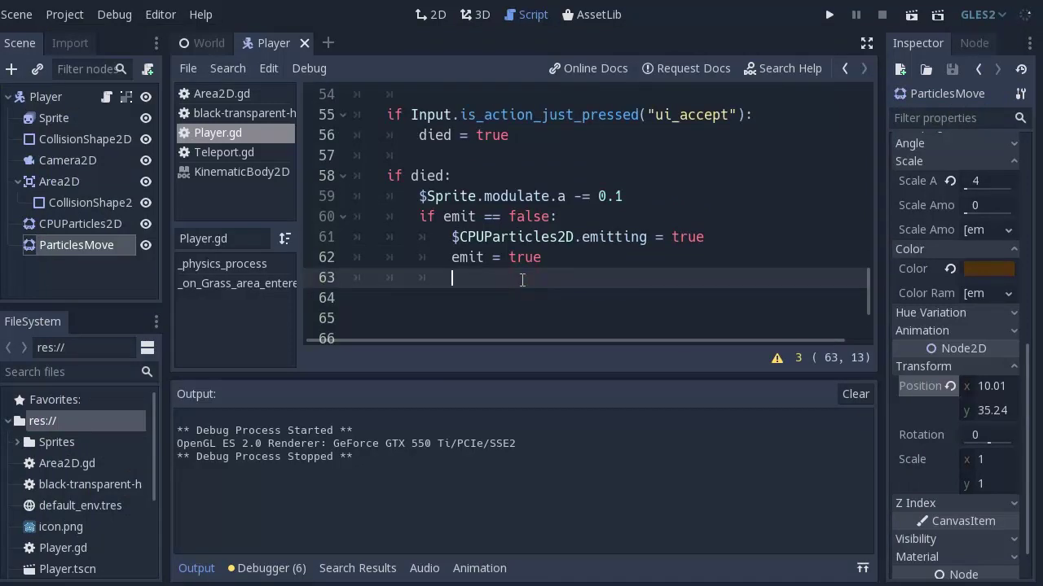
pyautogui.hotkey('ctrl', 'v')
pyautogui.keyDown('shift'); pyautogui.click(384, 192); pyautogui.keyUp('shift')
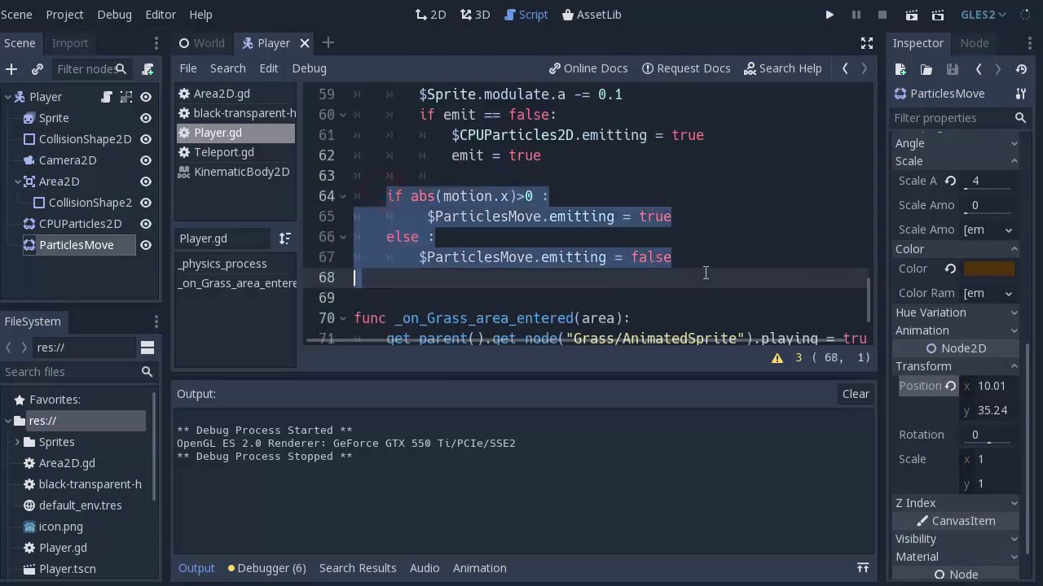
pyautogui.press('BackSpace')
pyautogui.press('BackSpace')
# - Review the emitting assignment and the ui_right and ui_left direction checks in Player.gd
pyautogui.scroll(3, 668, 241)
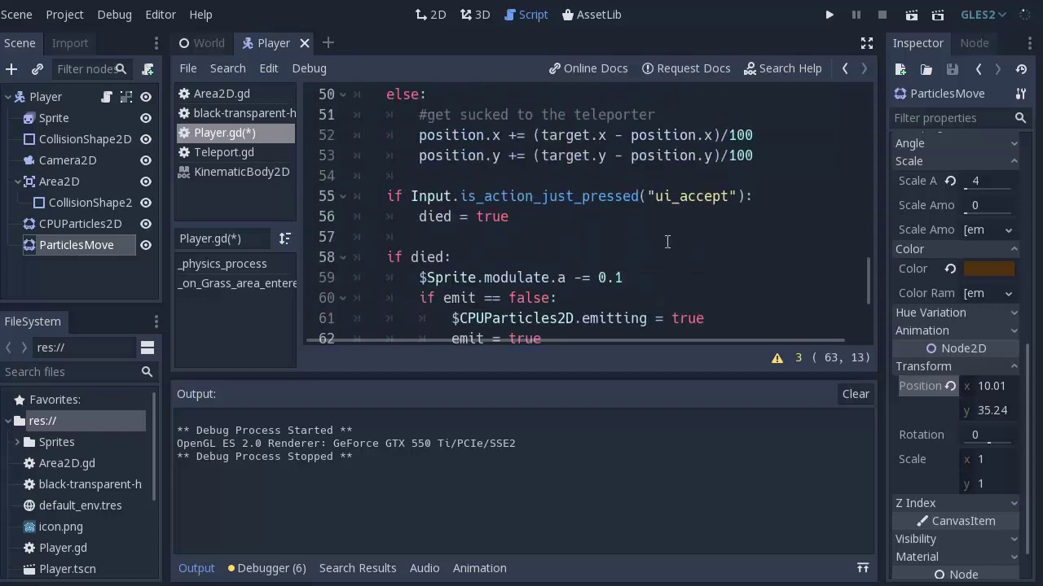
pyautogui.scroll(3, 668, 241)
pyautogui.scroll(2, 668, 241)
pyautogui.scroll(3, 666, 244)
pyautogui.scroll(1, 666, 244)
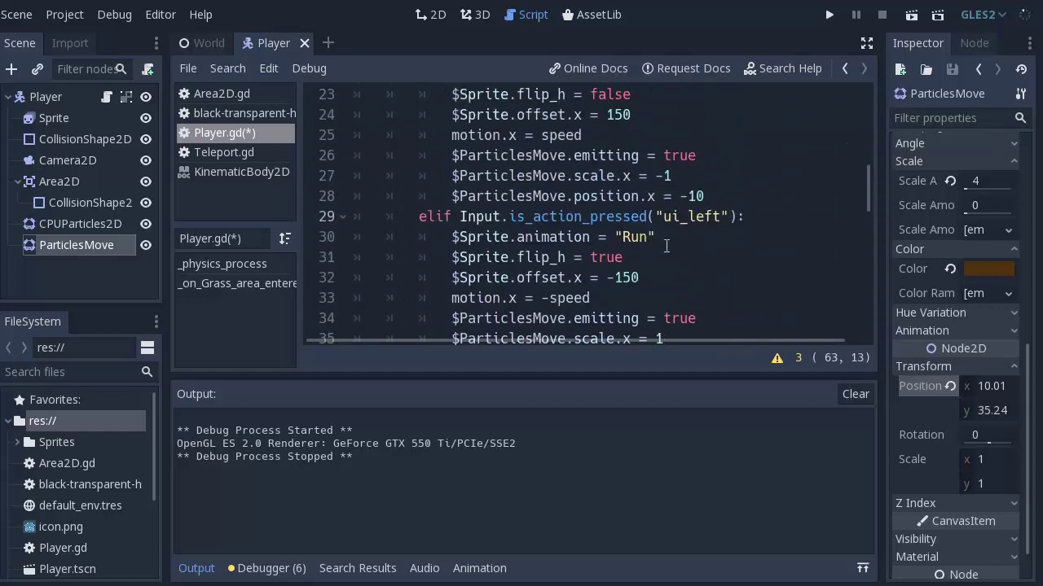
pyautogui.scroll(1, 542, 234)
pyautogui.moveTo(453, 217); pyautogui.dragTo(629, 216)
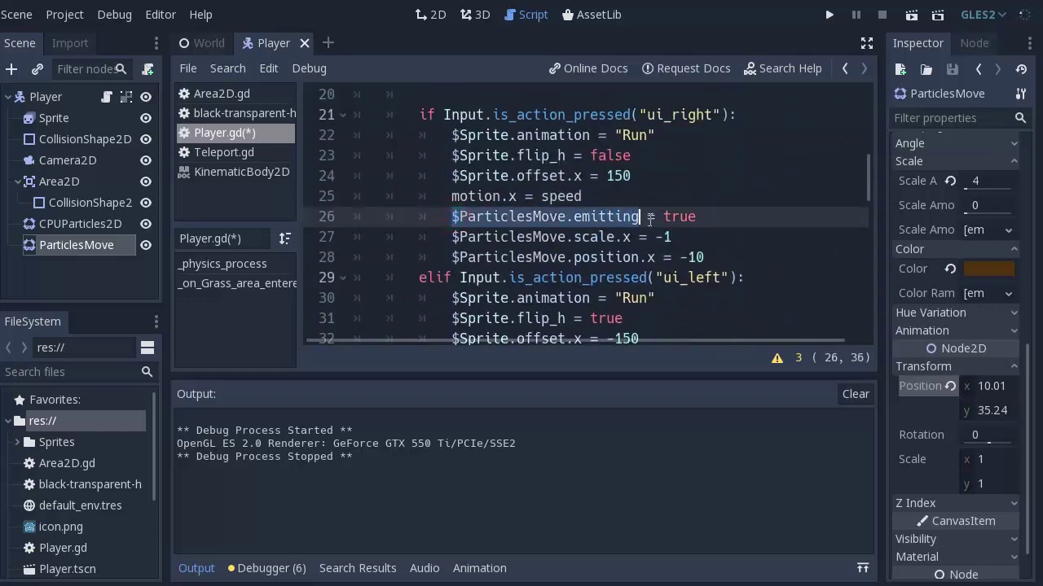
pyautogui.click(663, 216)
pyautogui.moveTo(640, 114); pyautogui.dragTo(733, 115)
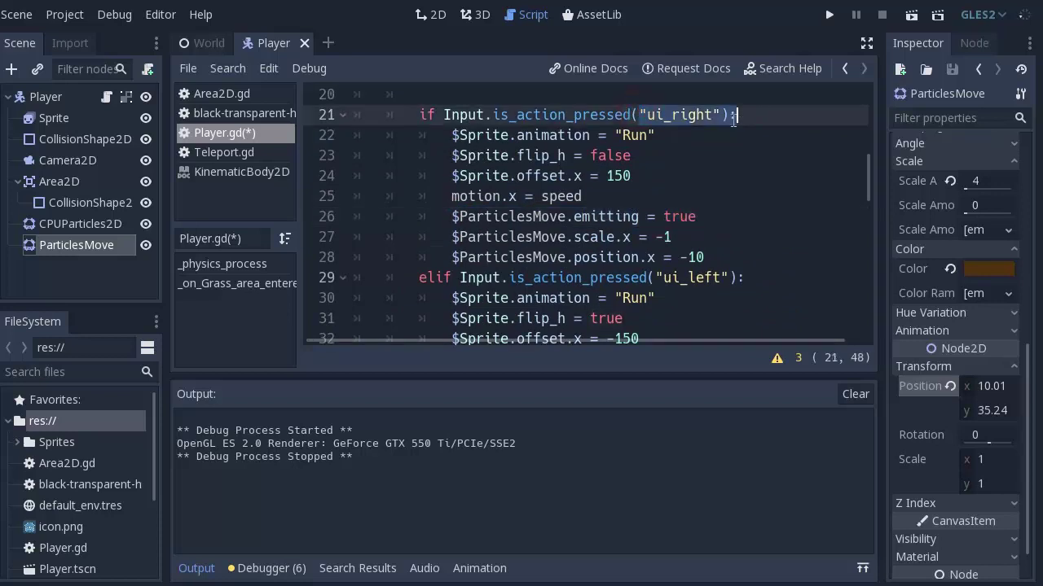
pyautogui.scroll(-1, 701, 204)
pyautogui.scroll(-1, 578, 251)
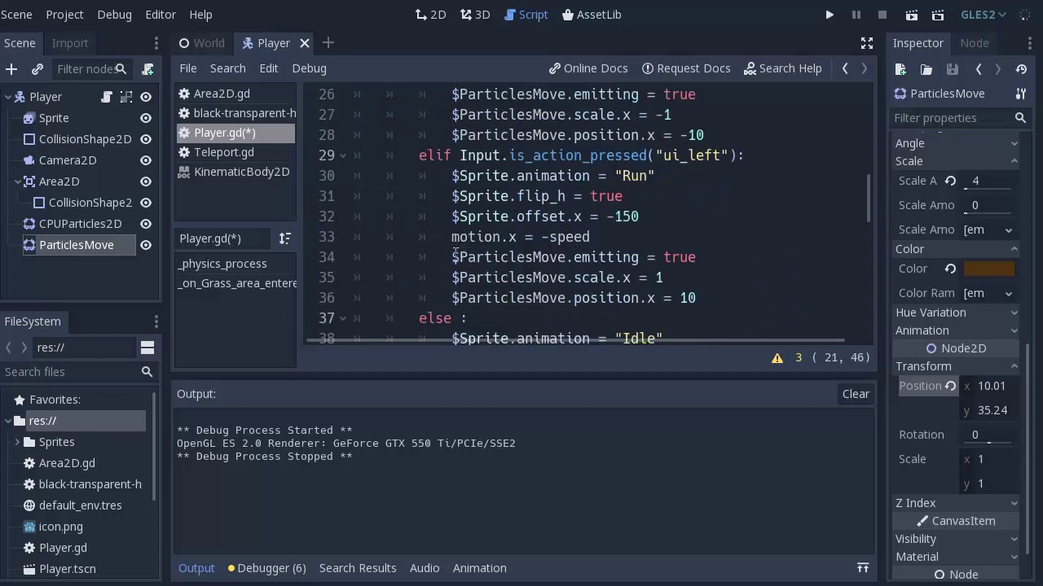
pyautogui.moveTo(455, 255); pyautogui.dragTo(697, 257)
pyautogui.moveTo(658, 155); pyautogui.dragTo(709, 155)
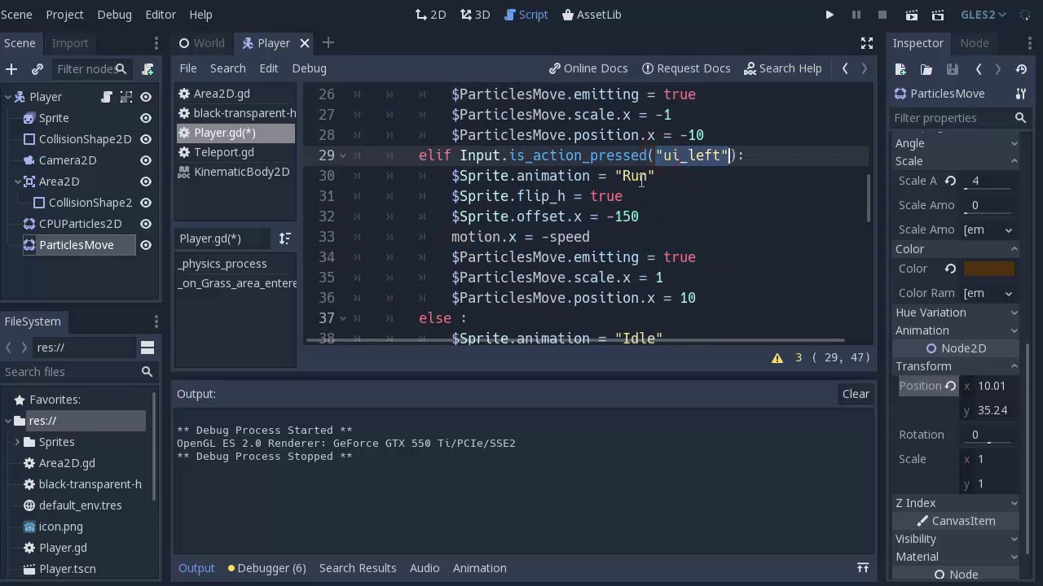
pyautogui.click(617, 177)
# - Set ParticlesMove Z Index to -2 and test-run, then lower it to -8 and save
pyautogui.click(431, 14)
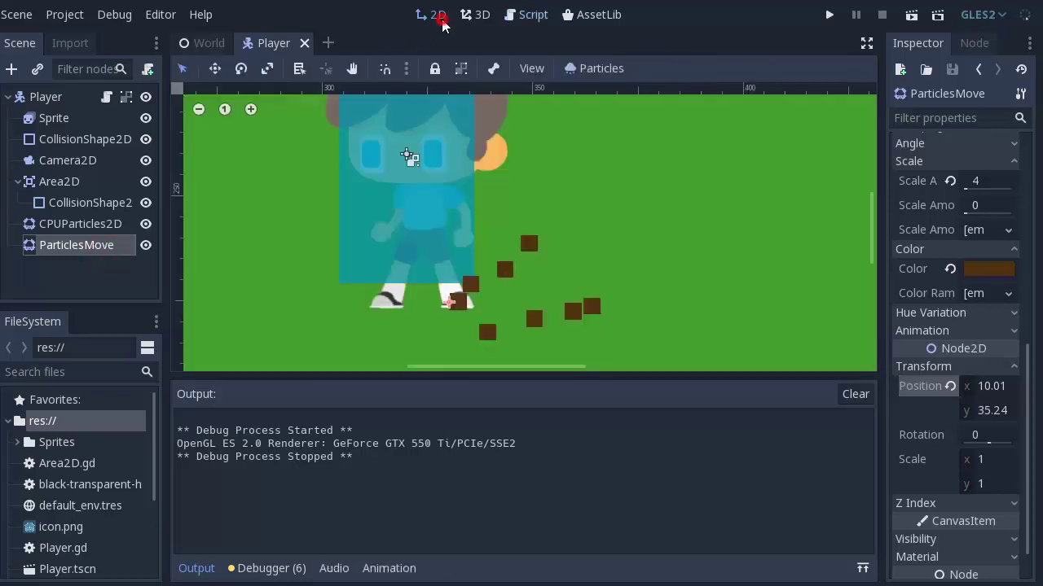
pyautogui.scroll(-1, 978, 434)
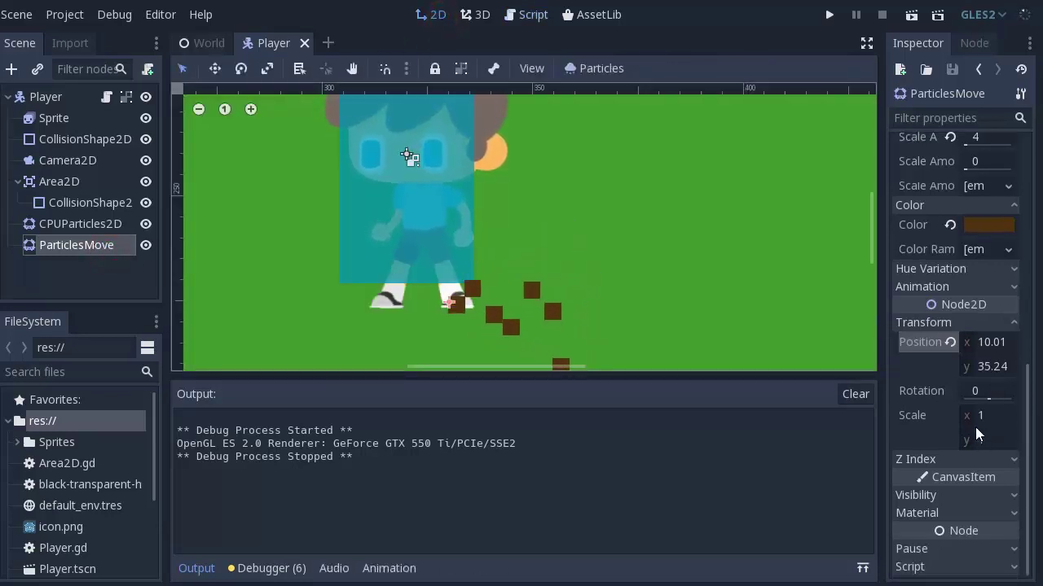
pyautogui.click(902, 458)
pyautogui.click(1008, 484)
pyautogui.click(1007, 484)
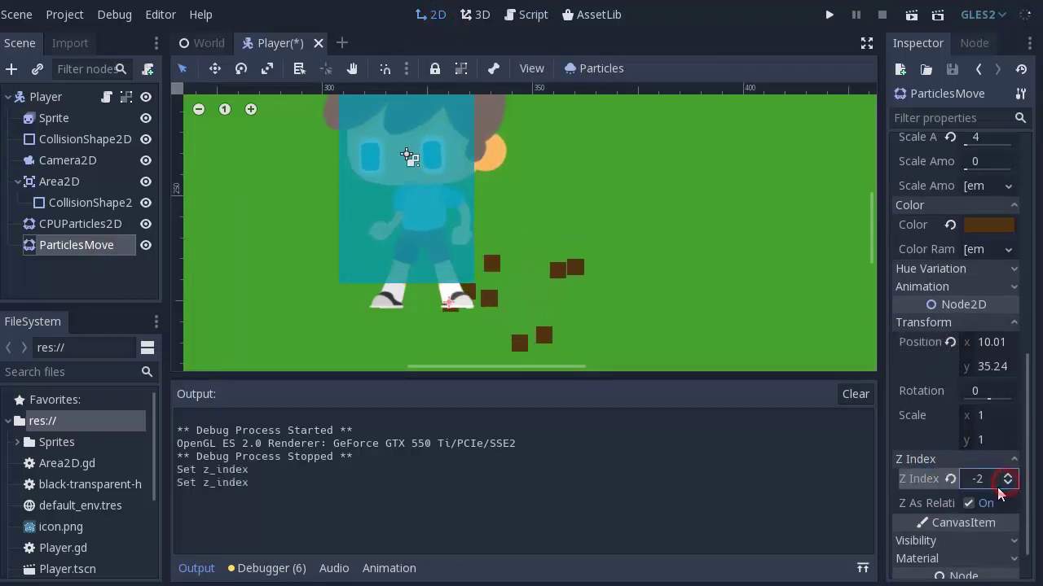
pyautogui.press('F5')
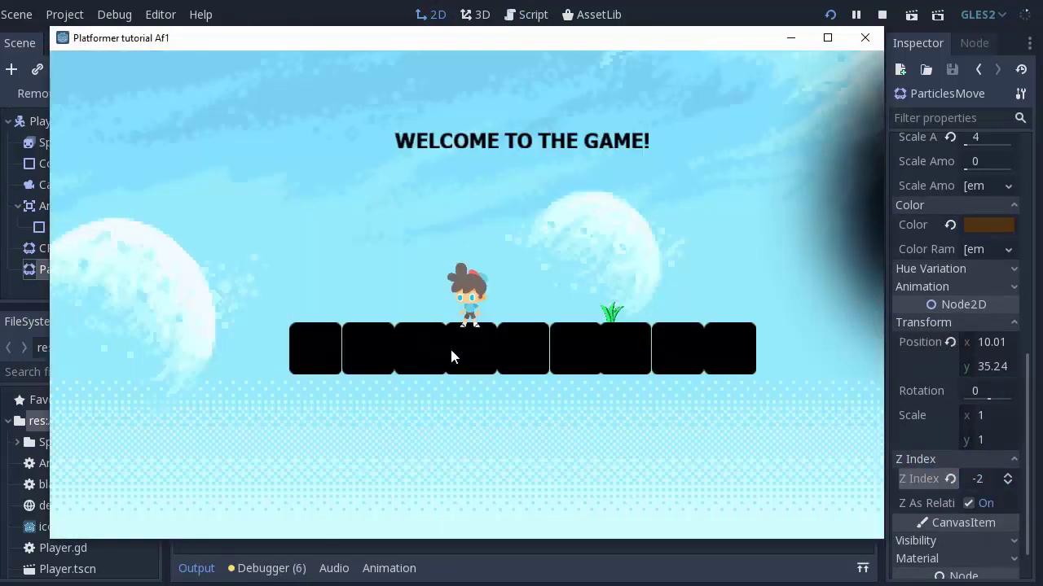
pyautogui.press('Left')
pyautogui.press('Right')
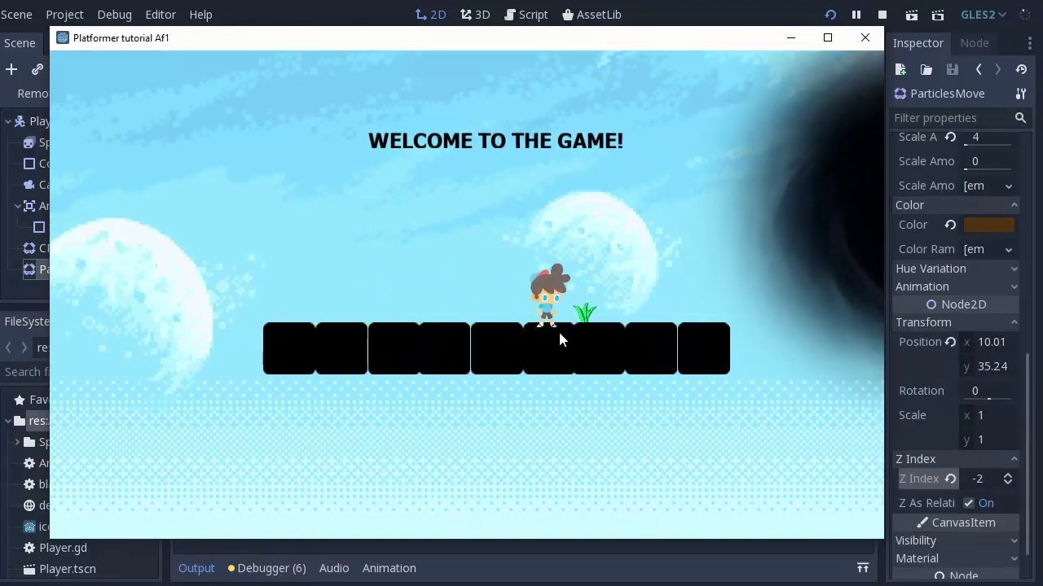
pyautogui.click(865, 37)
pyautogui.click(1011, 485)
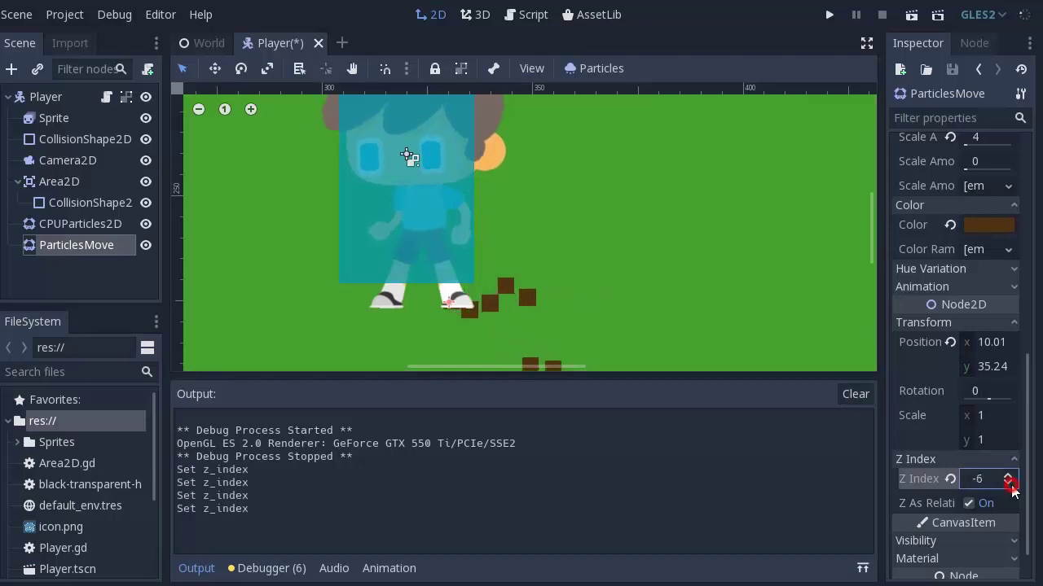
pyautogui.hotkey('ctrl', 's')
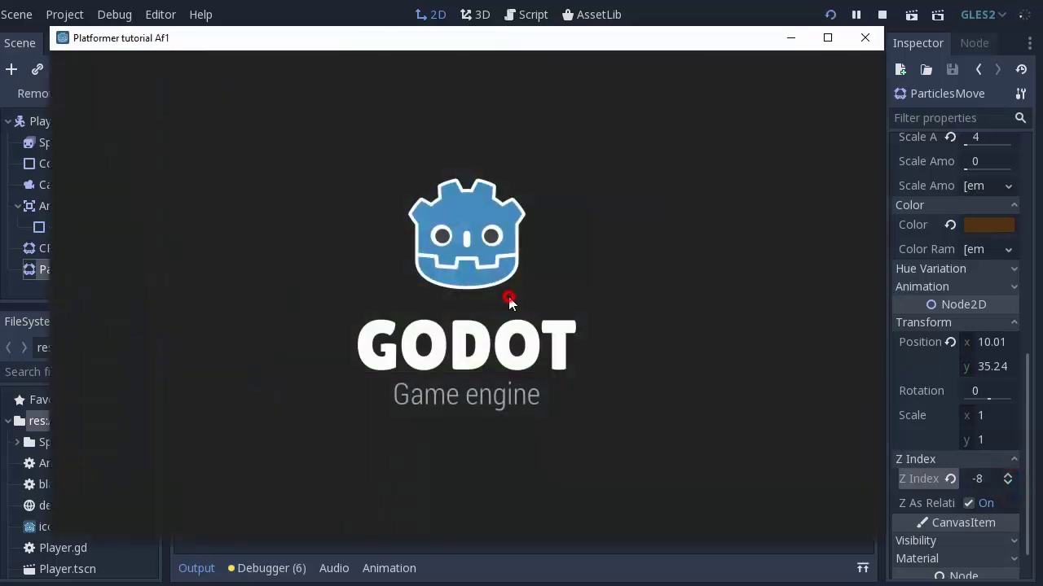
pyautogui.press('Left')
pyautogui.press('Right')
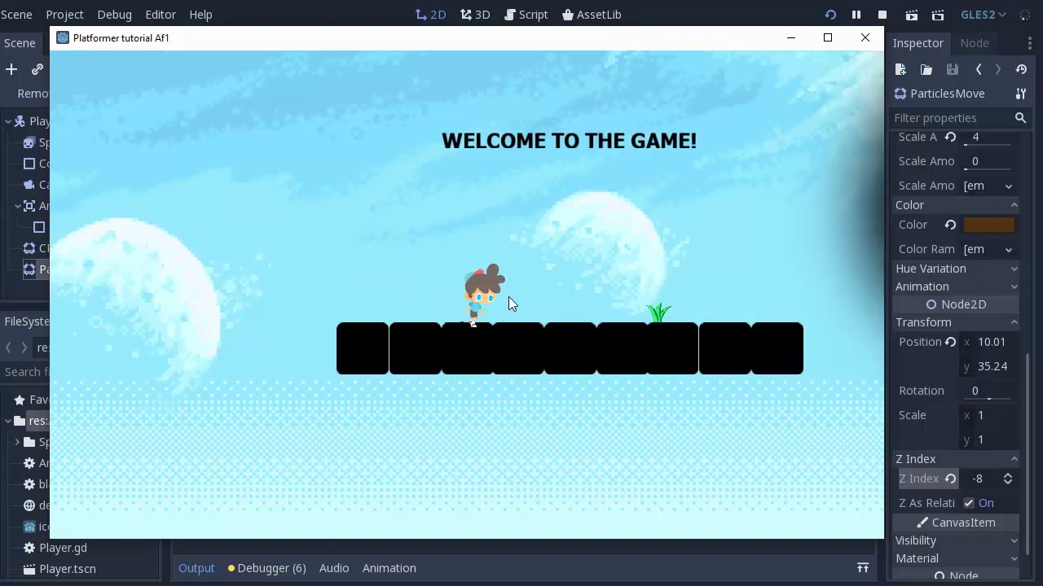
pyautogui.press('Left')
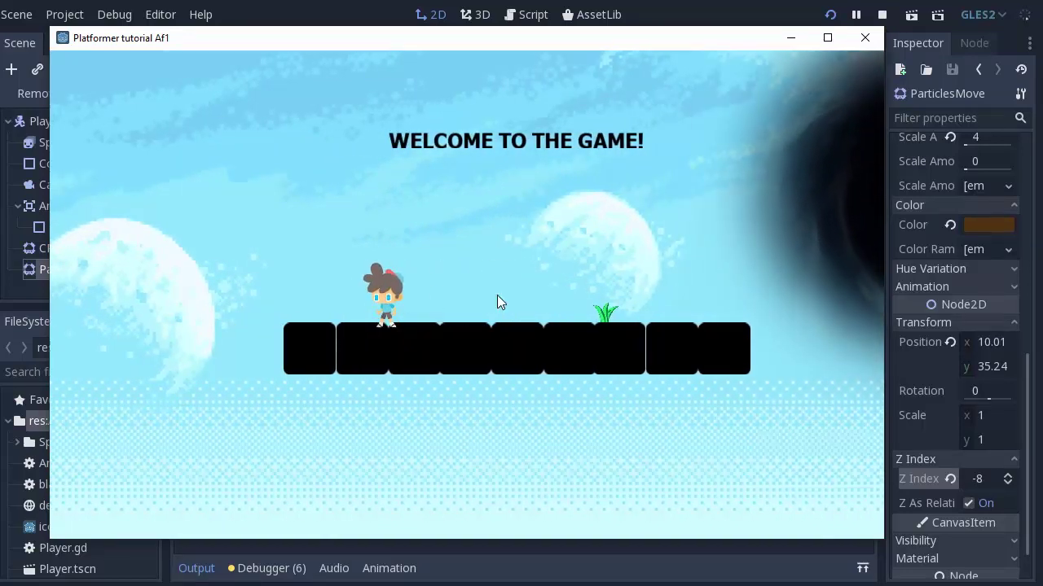
pyautogui.press('Right')
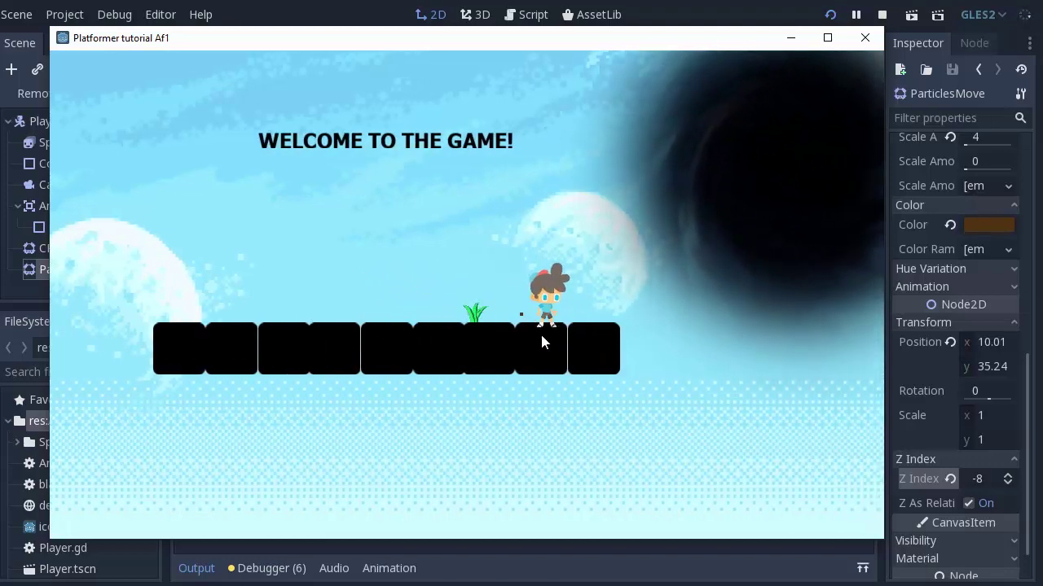
pyautogui.press('Left')
pyautogui.press('Right')
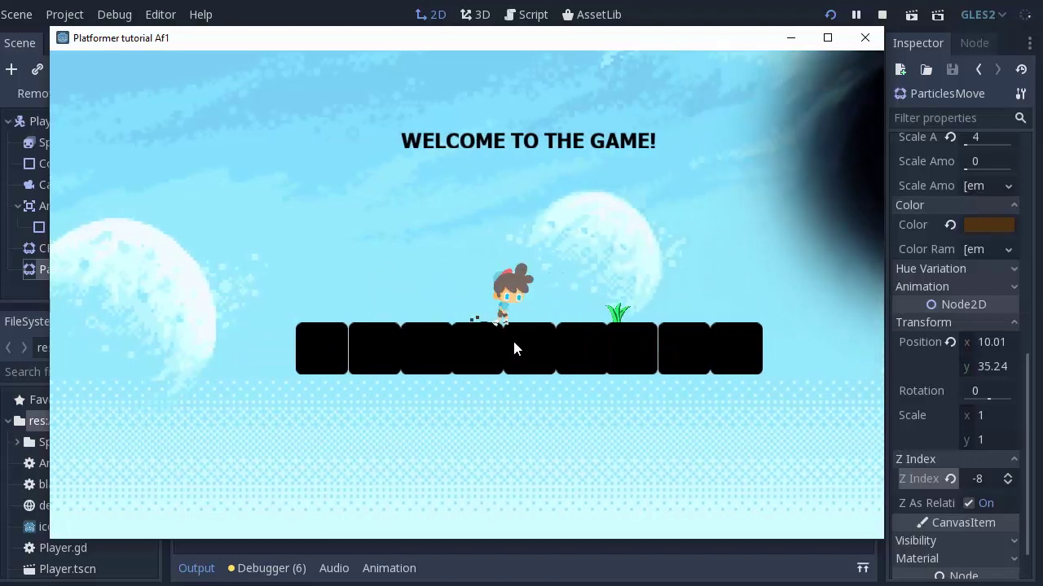
pyautogui.press('Up')
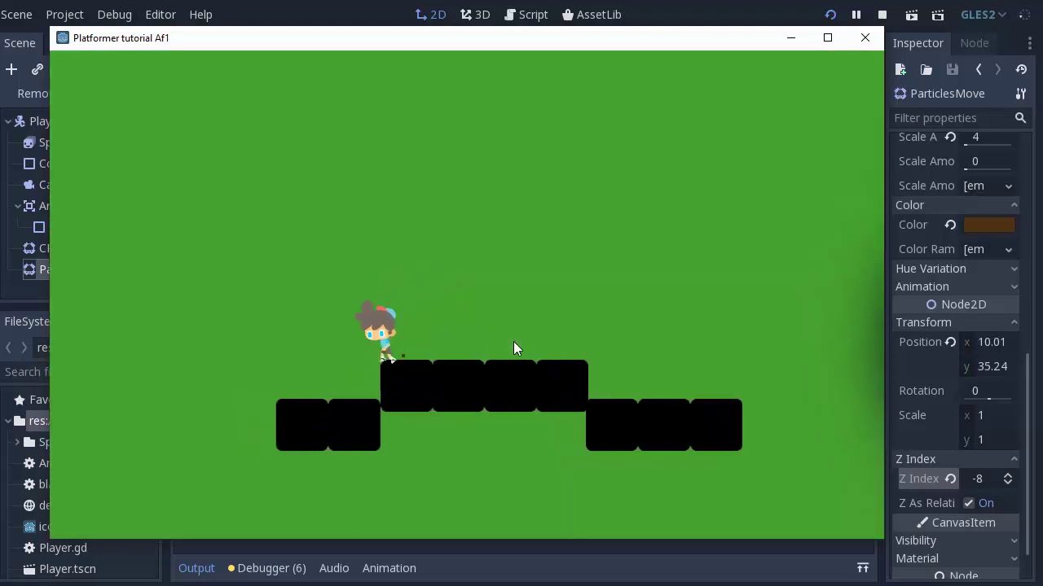